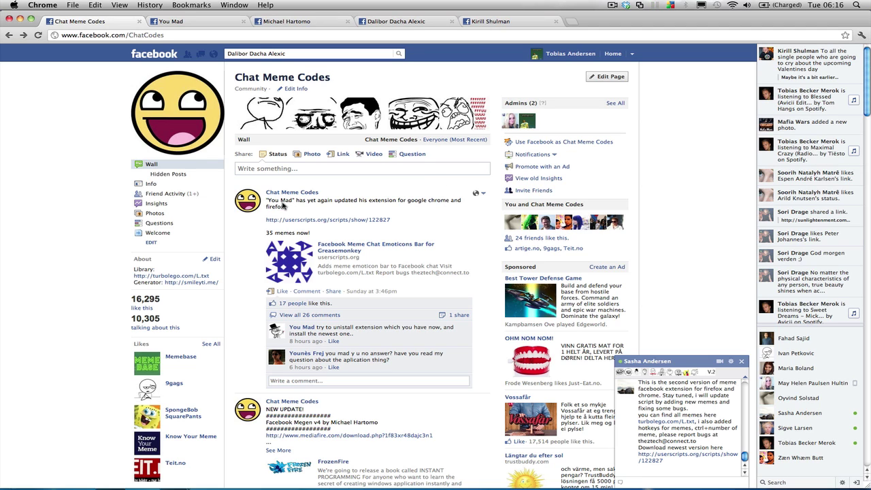
Close the You Mad profile tab and switch to the Windows VM's Chat Meme Codes page.
key(ctrl+Tab)
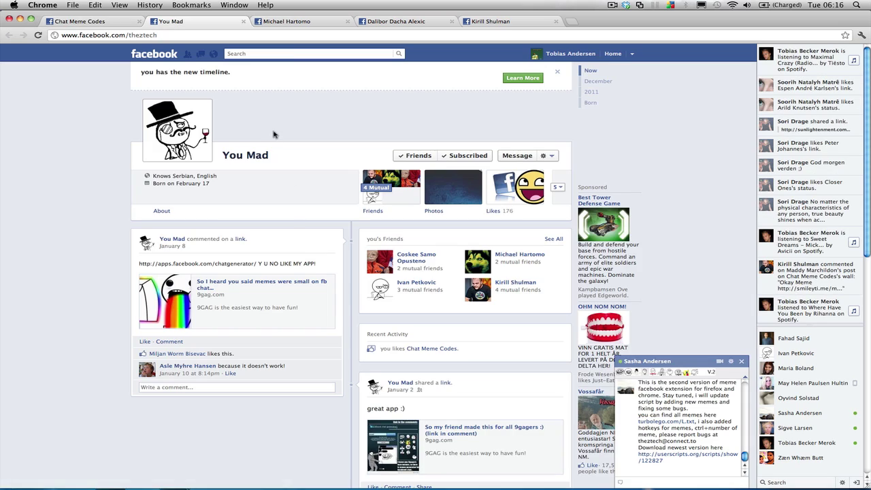
key(super+w)
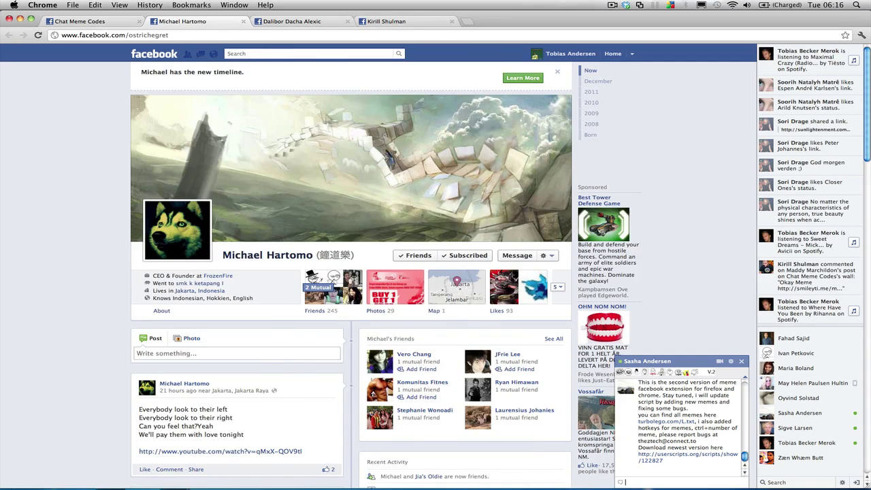
key(ctrl+shift+Tab)
key(super+Tab)
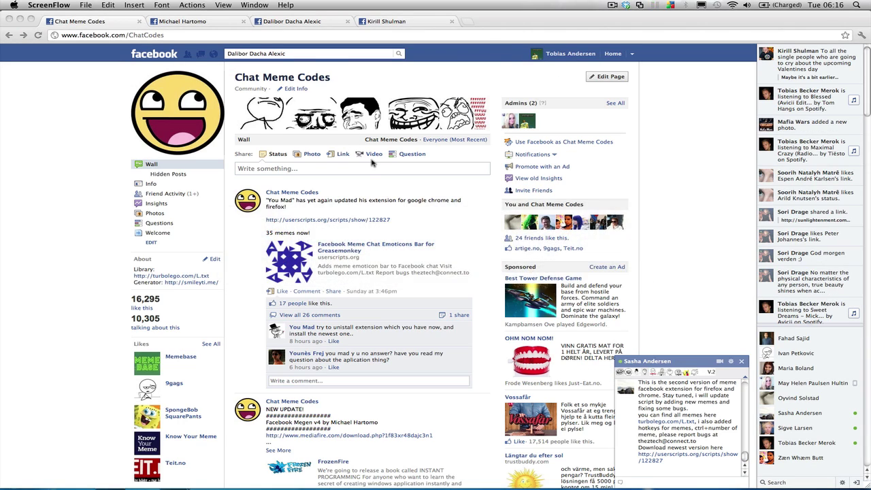
key(super+Tab)
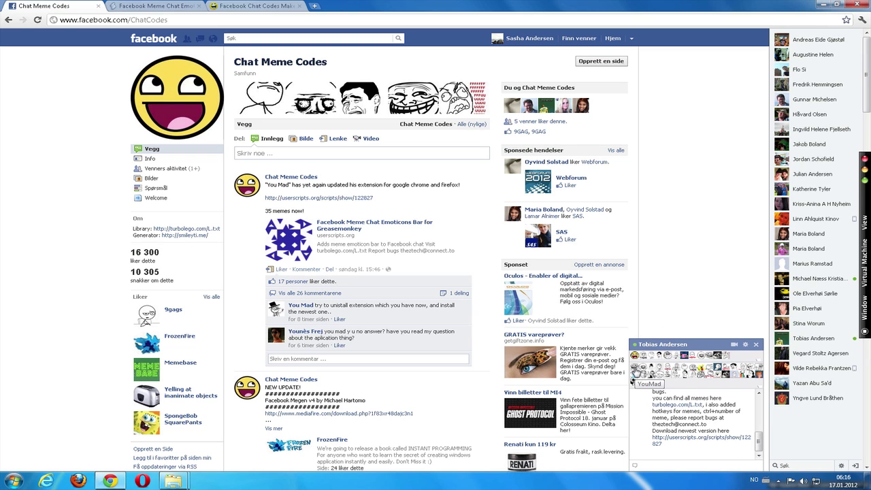
Send the rainbow guy and Obama NOT BAD meme emoticons as chat messages.
click(744, 376)
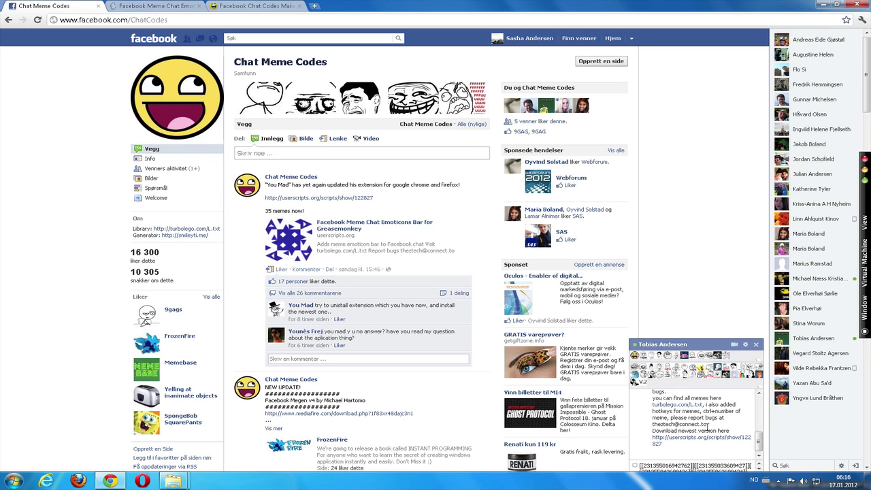
key(Return)
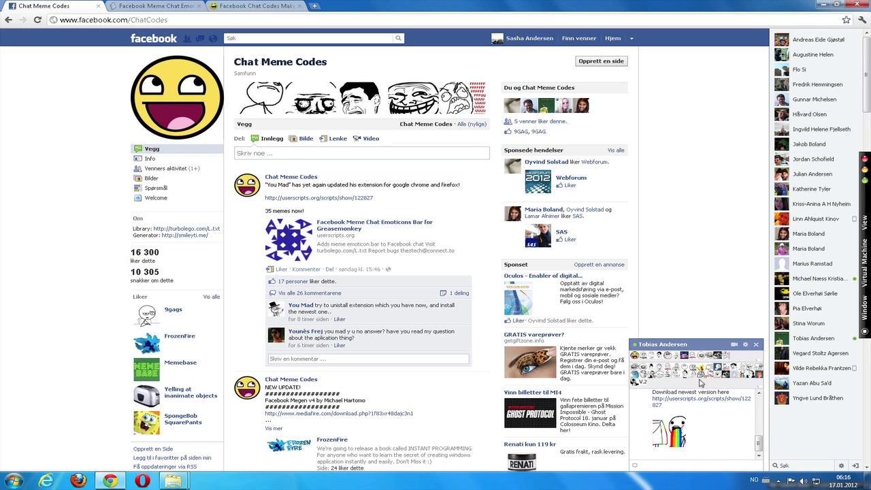
click(686, 373)
key(Return)
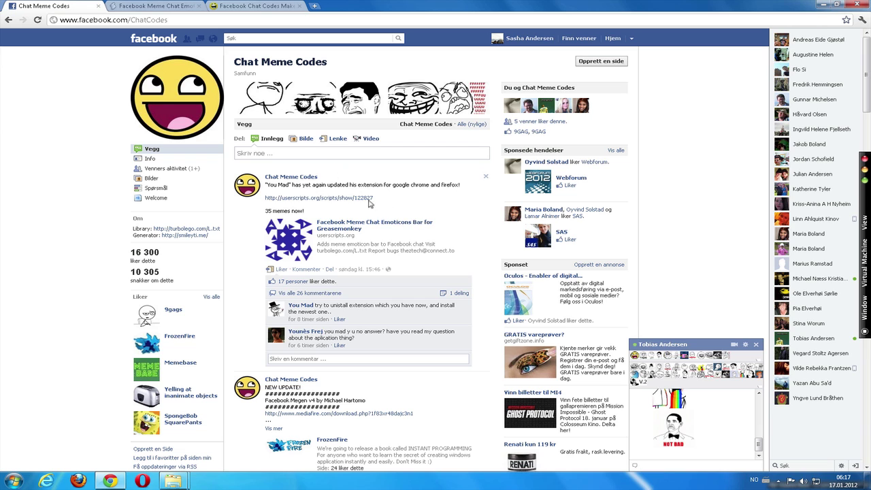
Look over the userscripts.org Facebook Meme Chat Emoticons Bar page, then return to Chat Meme Codes.
click(156, 6)
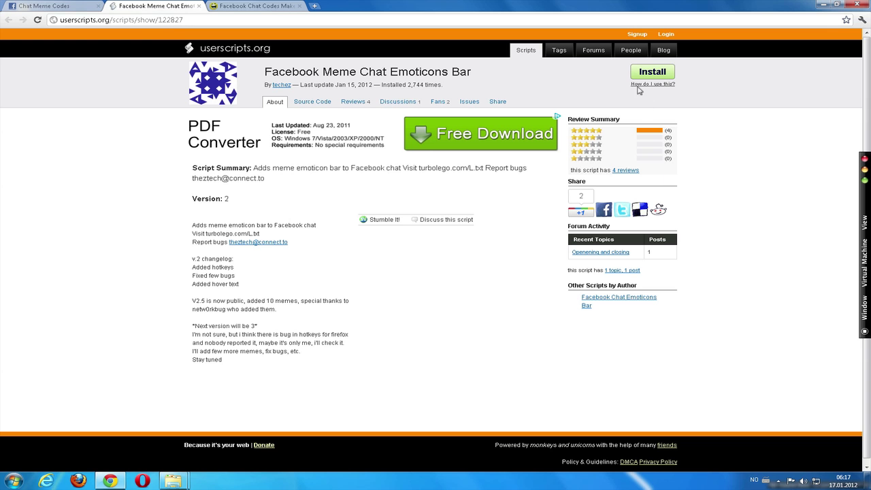
click(112, 21)
key(End)
click(82, 6)
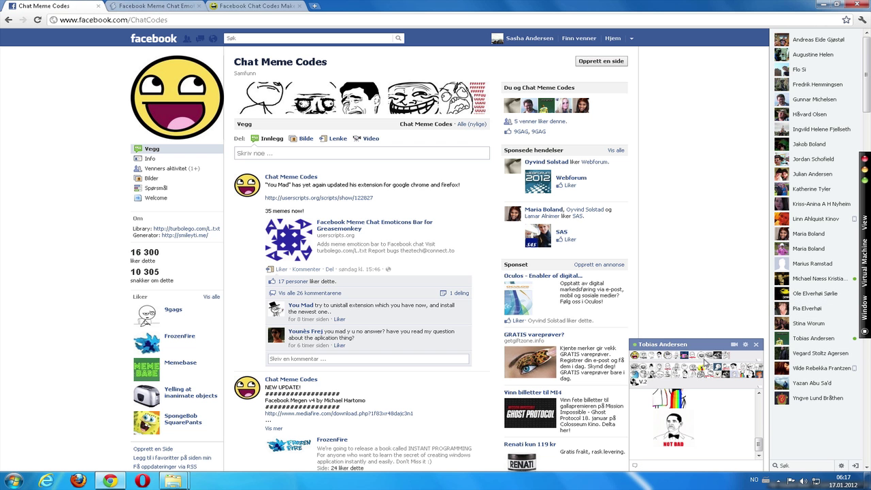
Send the Forever Alone and LOL meme faces in the chat with Tobias.
click(661, 357)
key(Return)
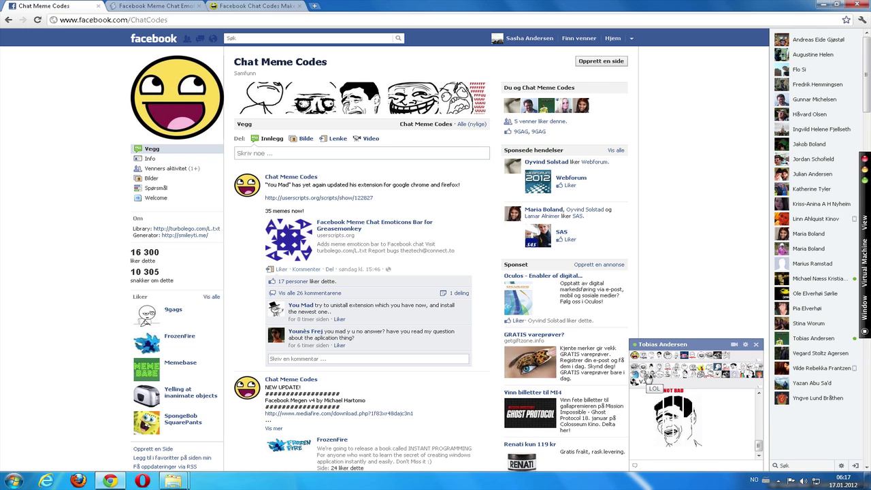
click(734, 368)
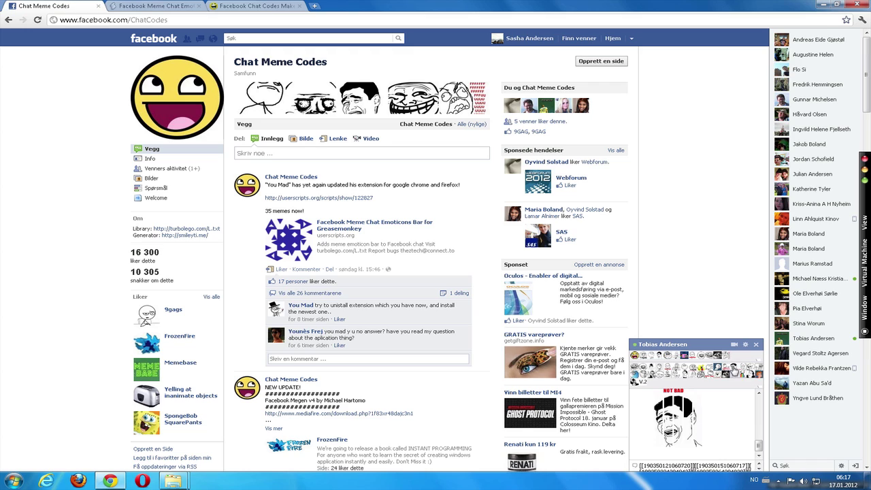
key(Return)
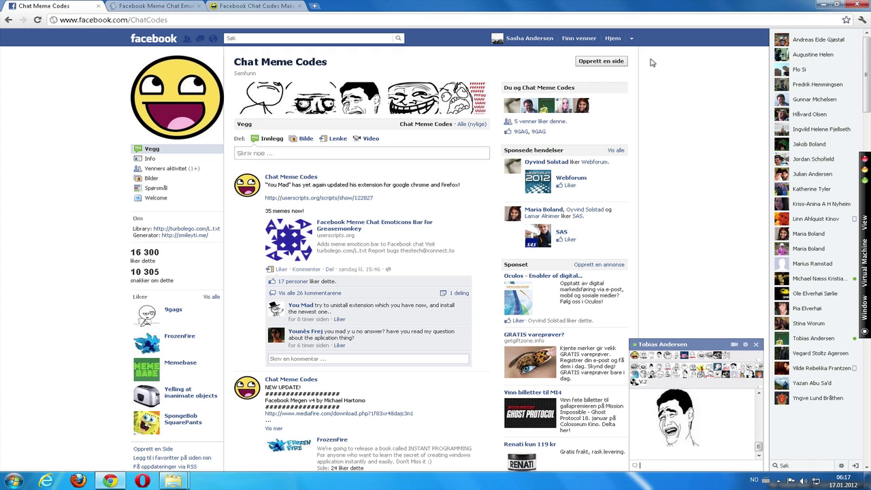
Uninstall the blalba extension from Chrome's Extensions page and return to Chat Meme Codes.
click(862, 21)
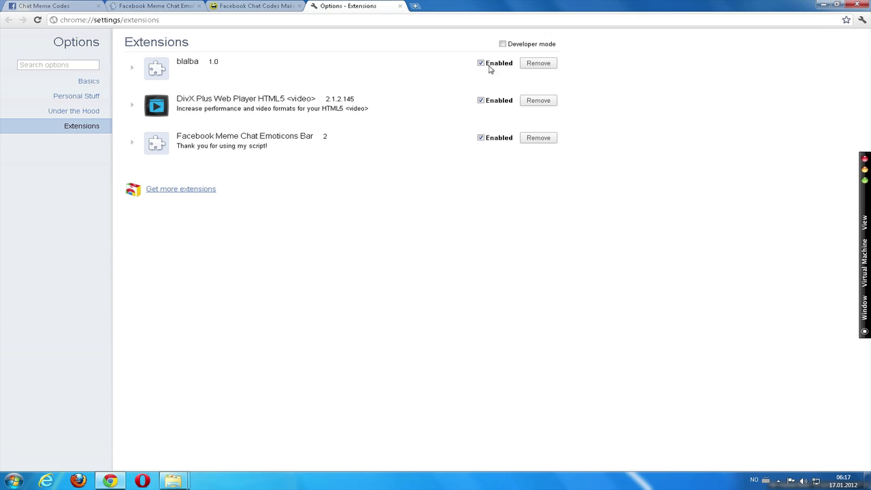
click(538, 63)
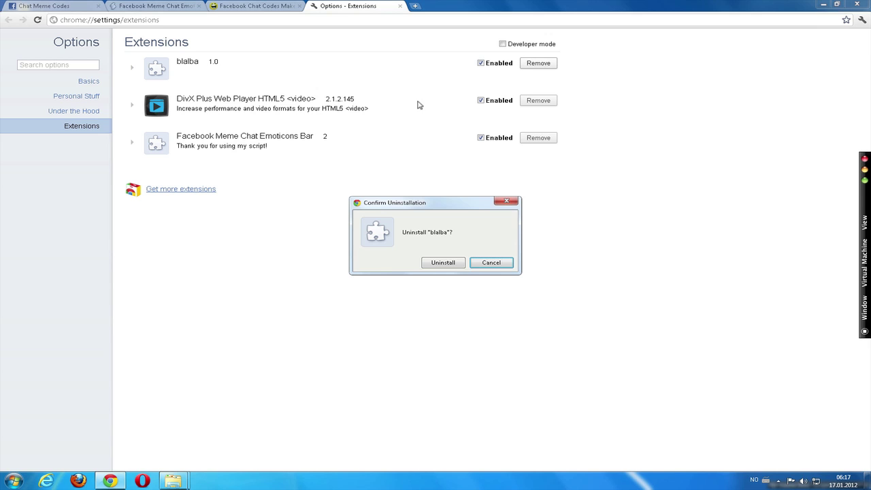
click(453, 265)
click(30, 7)
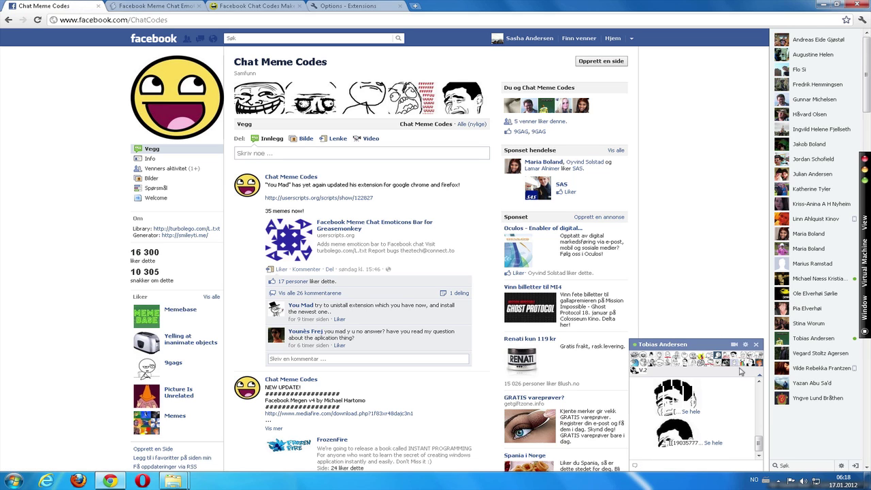
Collapse the chat, browse two friends' profile tabs on the Mac, then return to the Windows VM.
click(678, 345)
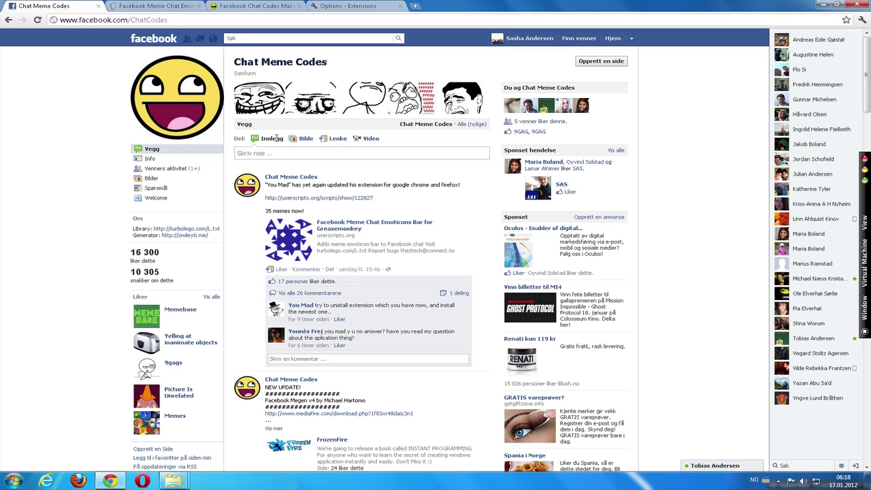
scroll(367, 240, down, 3)
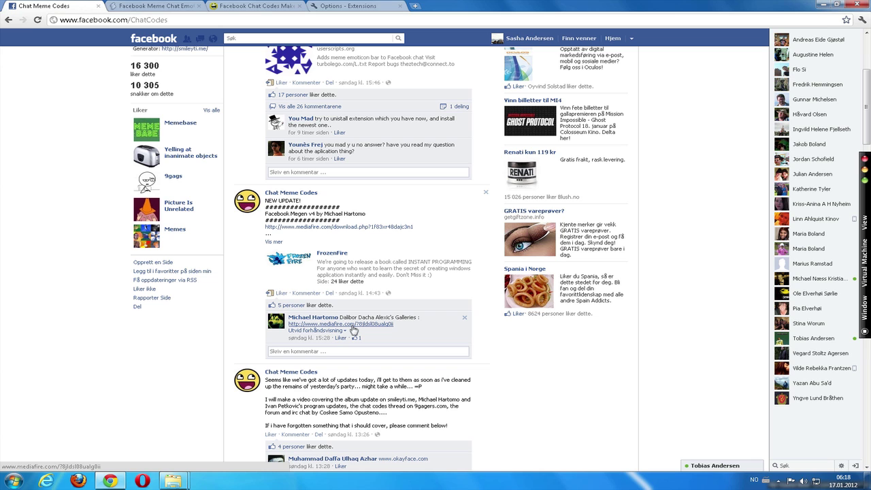
key(super+Tab)
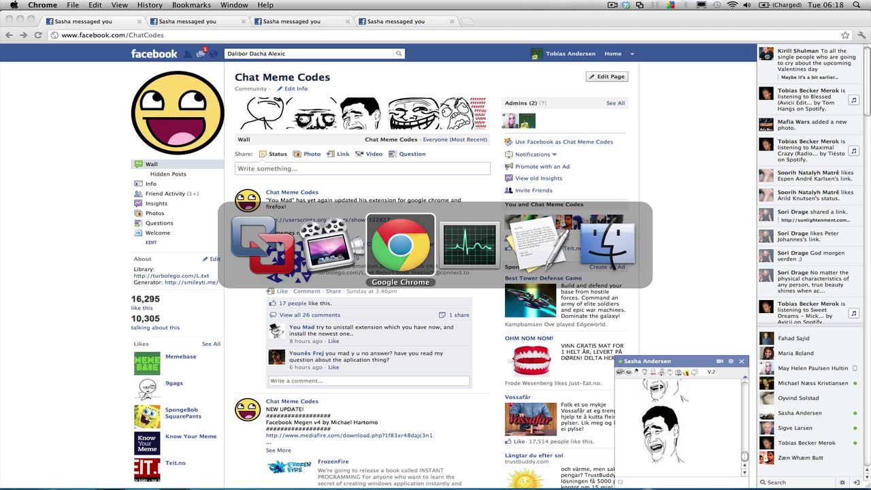
key(ctrl+Tab)
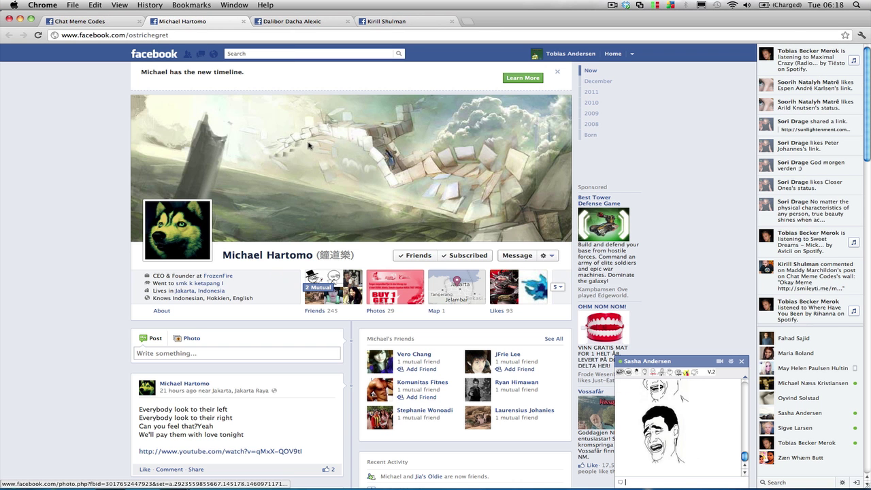
key(Escape)
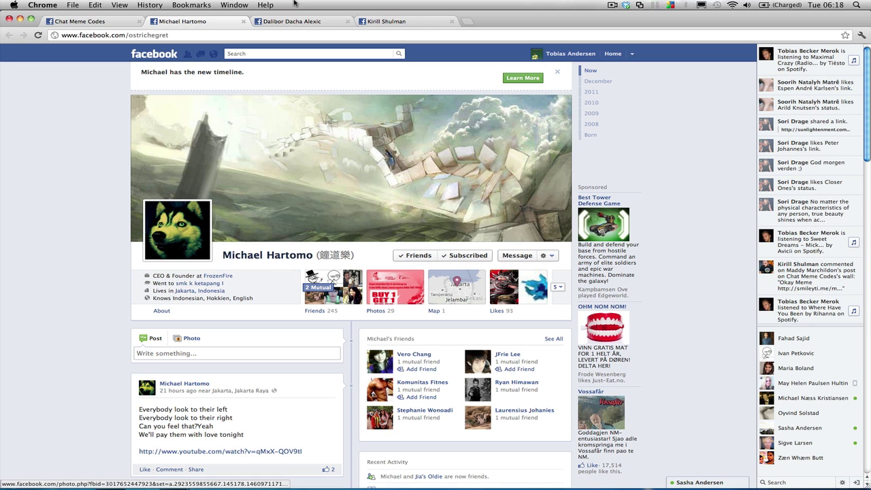
click(293, 21)
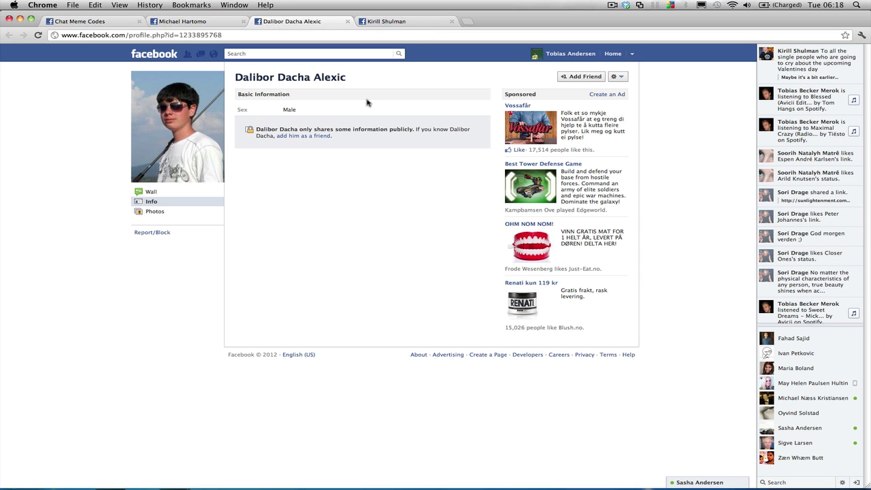
key(super+Tab)
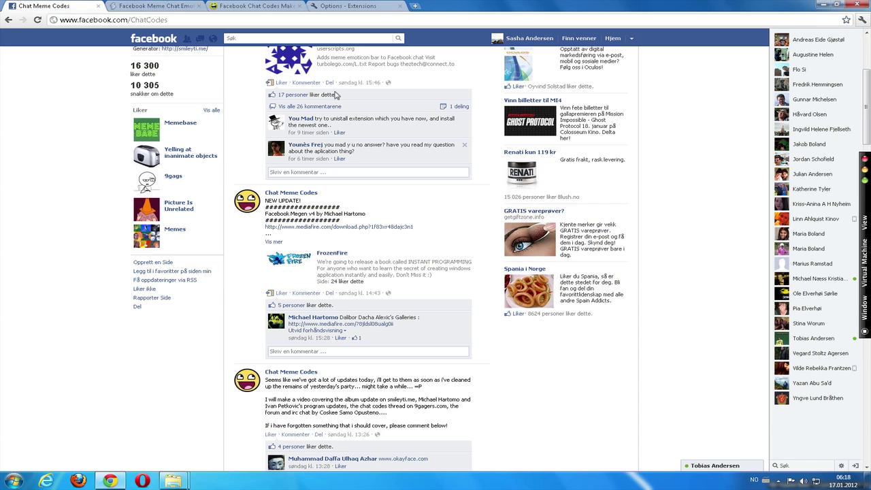
Minimise the browser, close the extra folder windows and open the v3 + album mod folder.
click(825, 6)
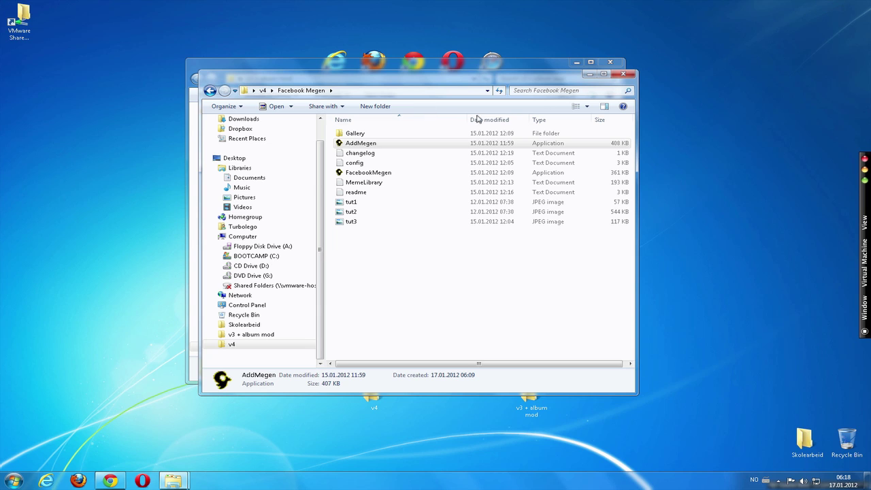
click(629, 74)
click(610, 62)
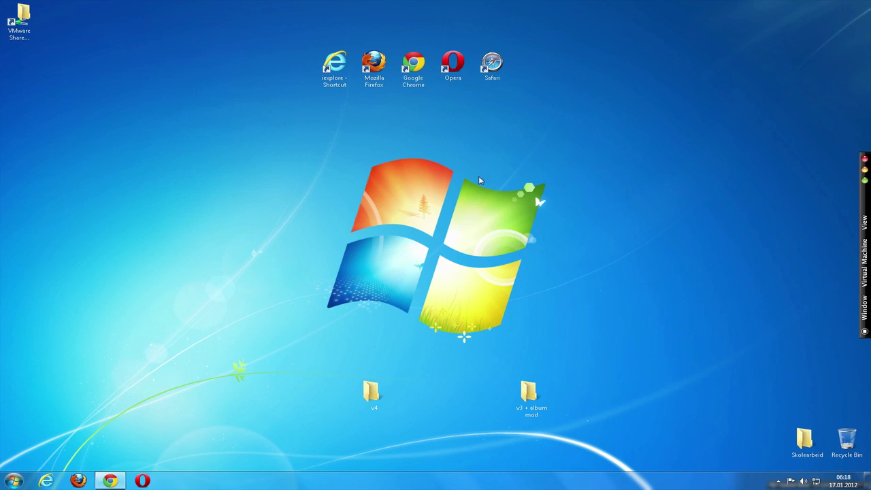
drag(529, 394, 413, 396)
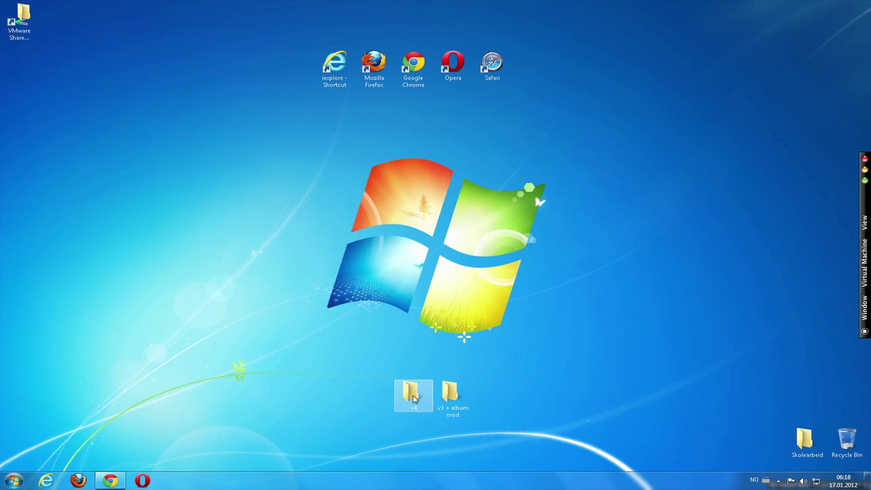
click(451, 398)
double_click(453, 399)
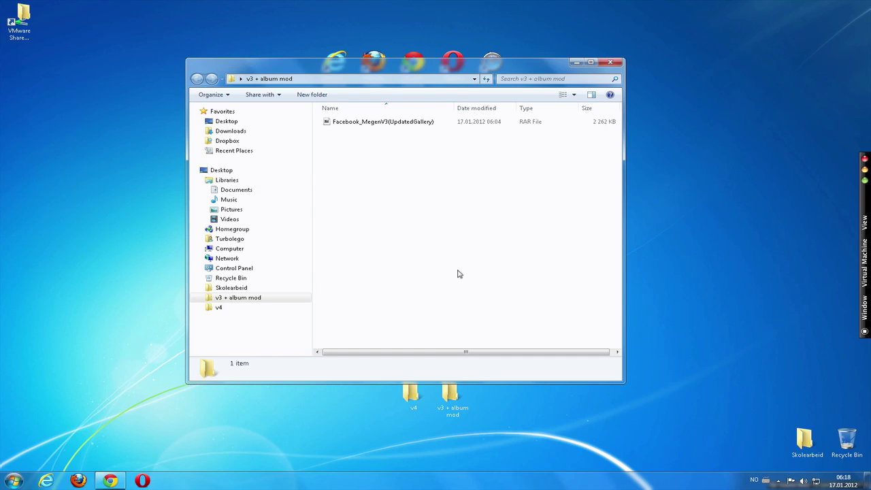
Extract the Facebook_MegenV3(UpdatedGallery) RAR here with 7-Zip's Pakk ut her.
click(372, 122)
right_click(372, 123)
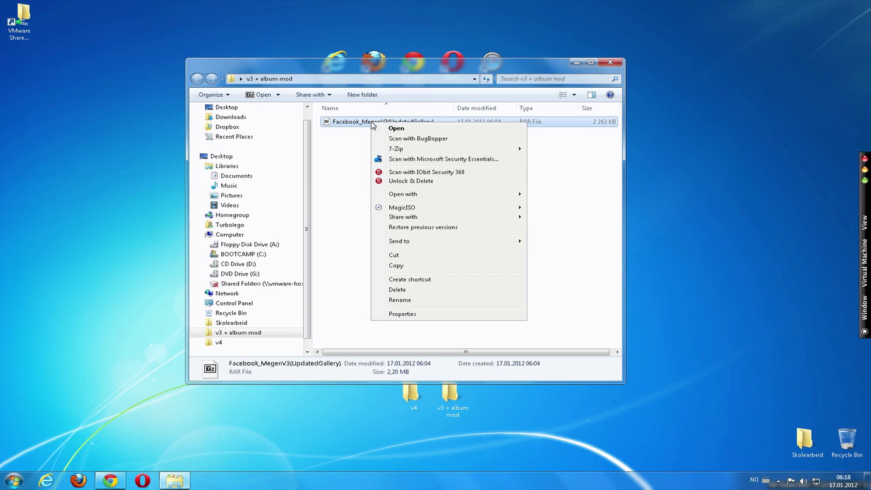
mouse_move(412, 149)
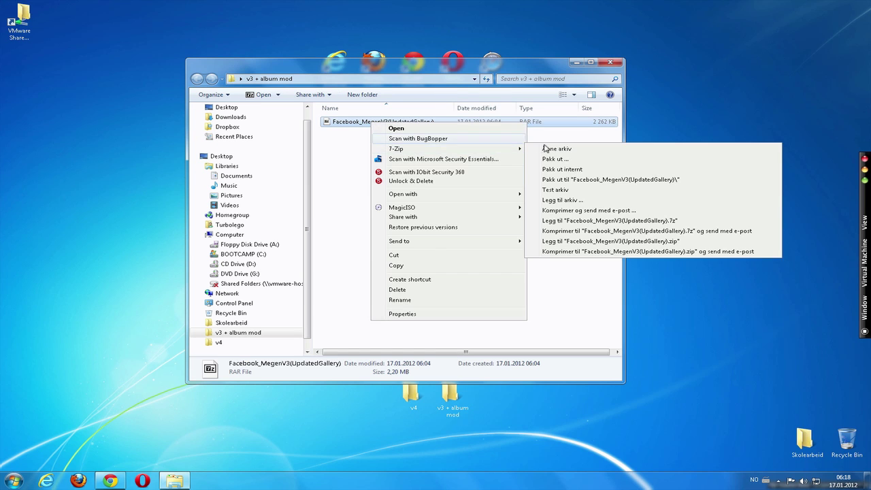
click(587, 170)
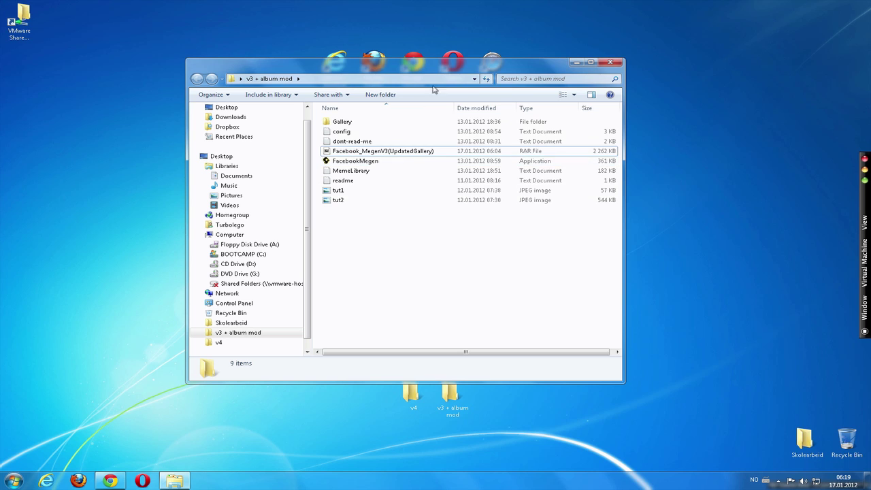
Open the Facebook Megen folder inside v4 and move its window to the left.
drag(655, 25, 655, 24)
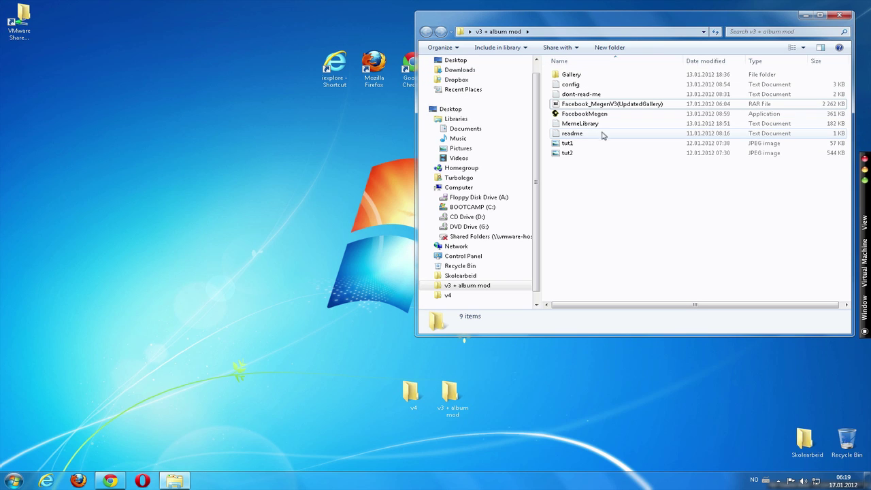
right_click(409, 391)
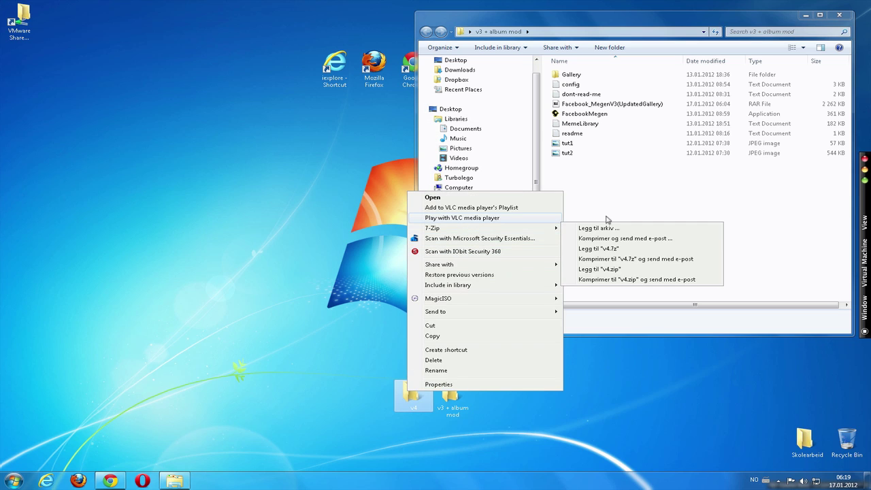
click(409, 403)
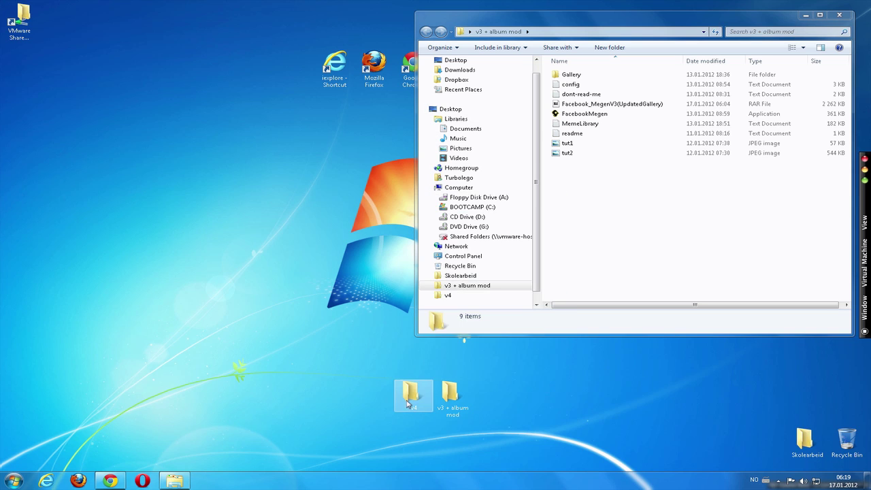
double_click(409, 402)
double_click(596, 87)
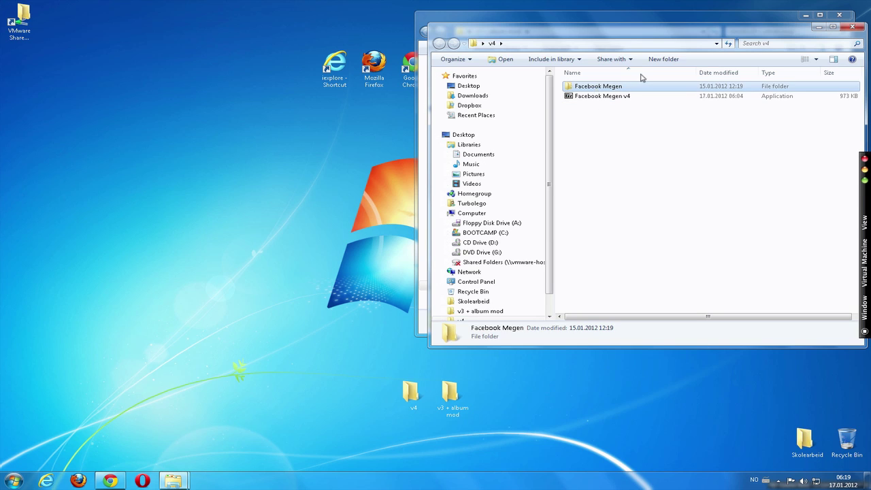
drag(720, 34, 311, 51)
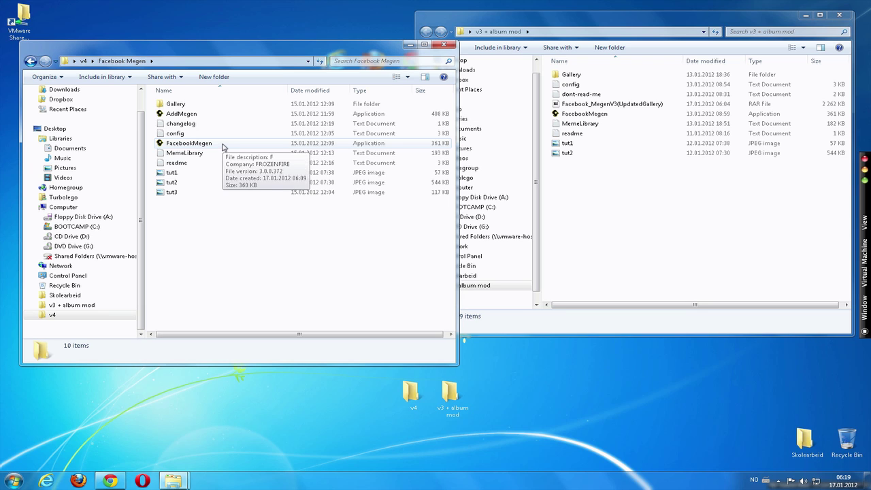
Run FacebookMegen as administrator and approve the UAC prompt.
right_click(187, 117)
click(164, 116)
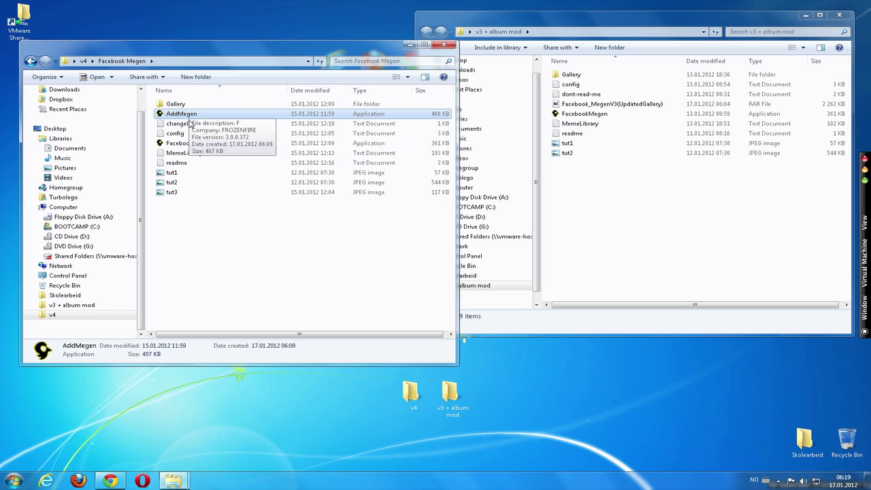
right_click(199, 147)
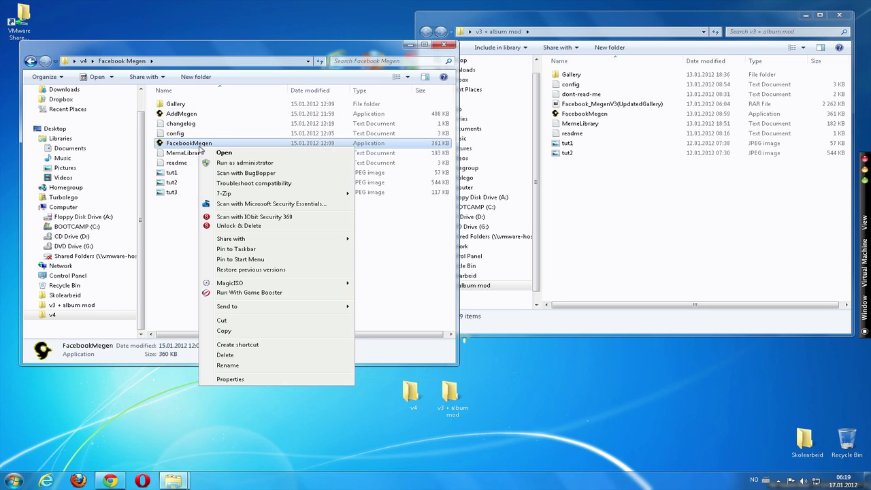
click(231, 162)
click(282, 232)
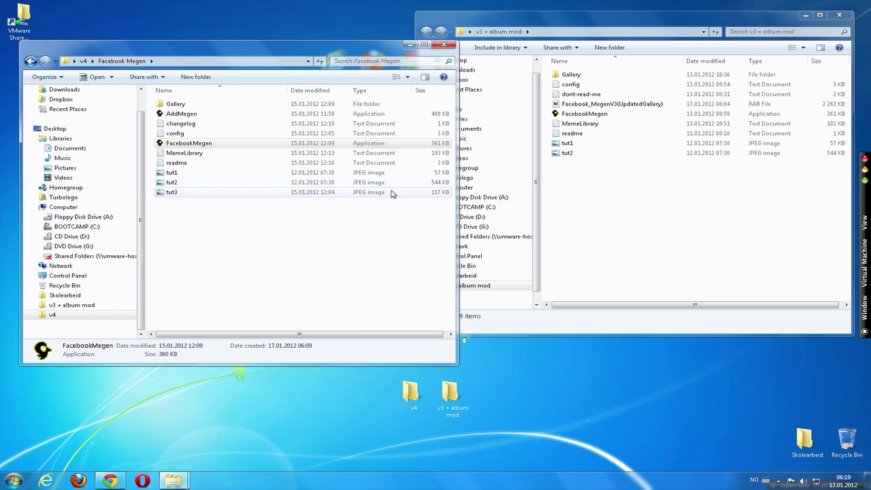
Select the 1.Default album in Facebook Megen's first list, leaving the meme list unchosen.
drag(48, 259, 93, 206)
click(121, 219)
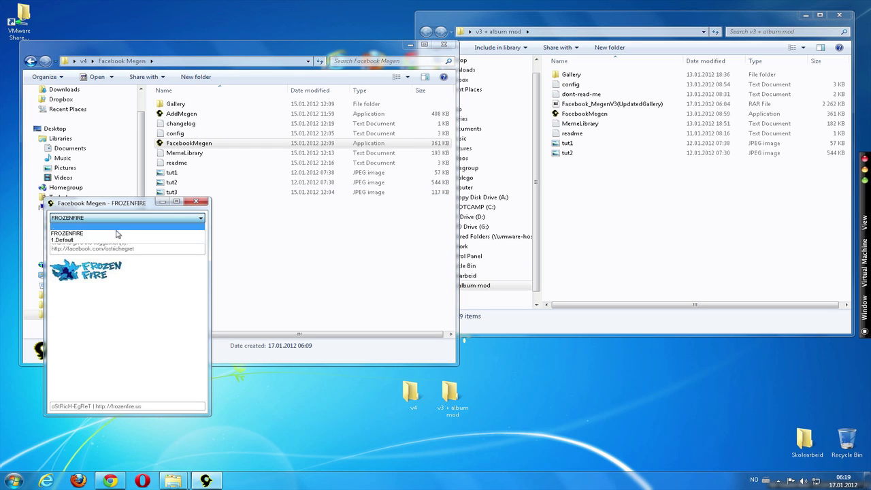
click(120, 234)
click(120, 231)
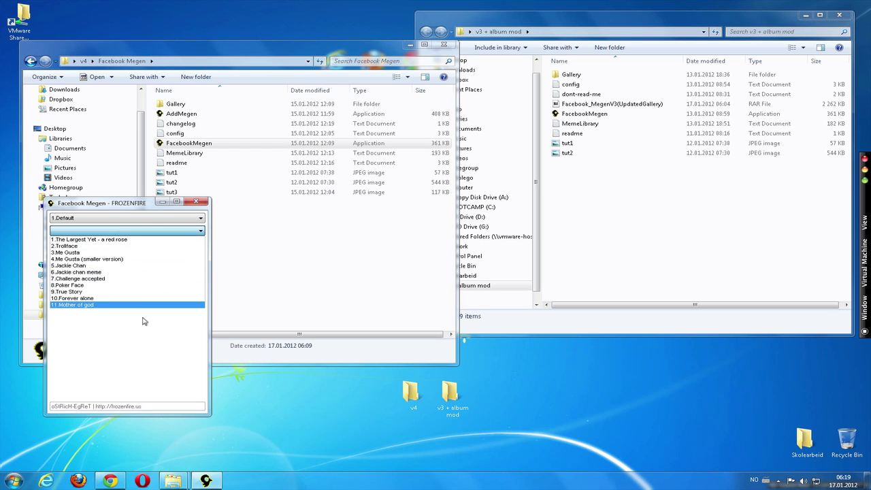
click(156, 349)
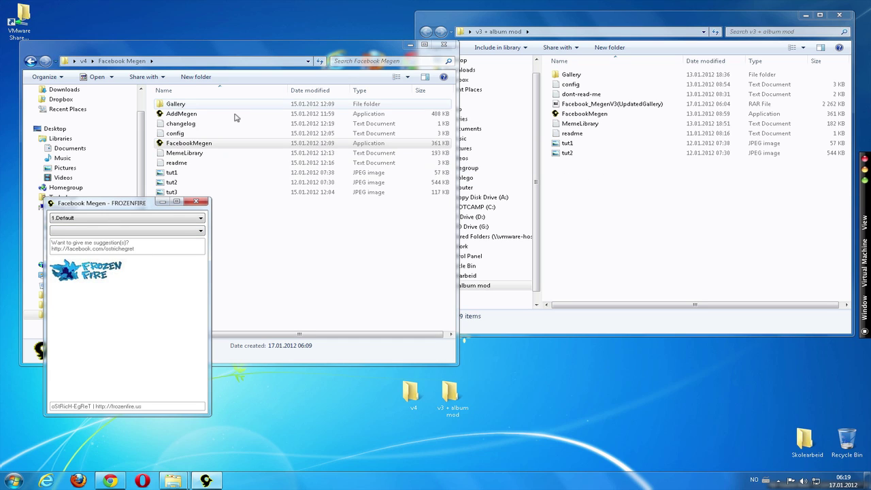
Close Facebook Megen and open the Gallery folders in both v3 + album mod and v4.
click(592, 172)
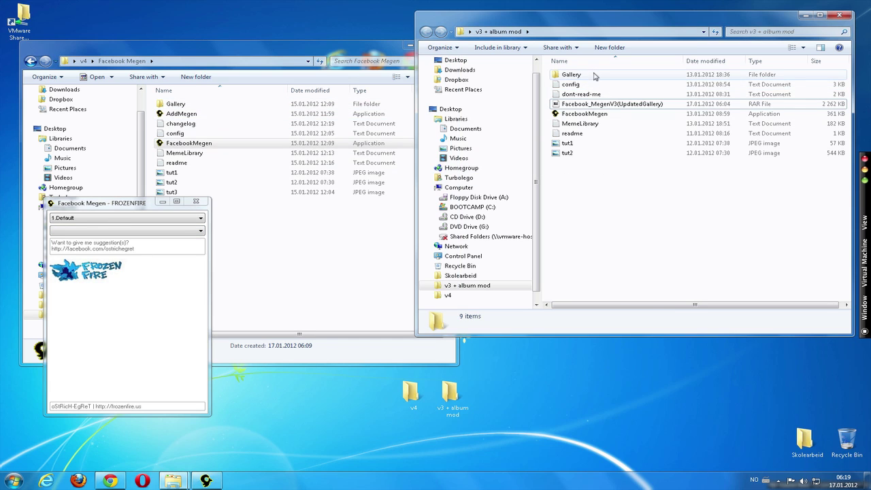
click(197, 202)
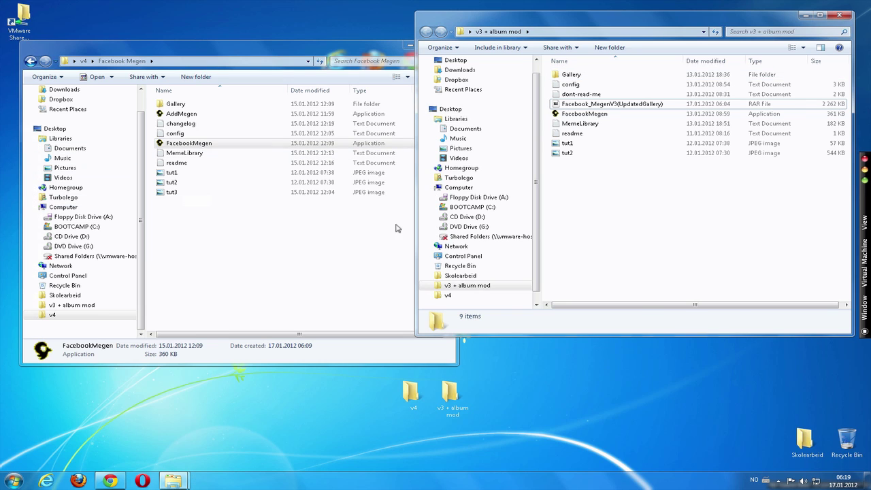
double_click(596, 79)
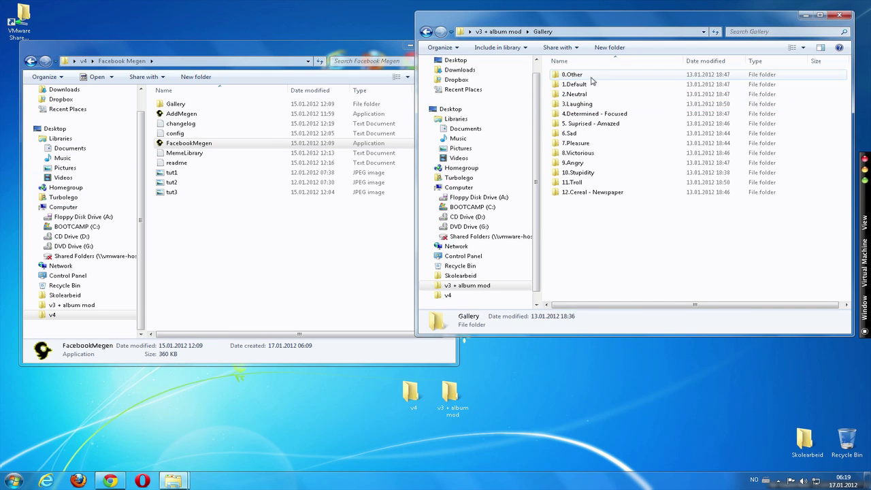
double_click(181, 104)
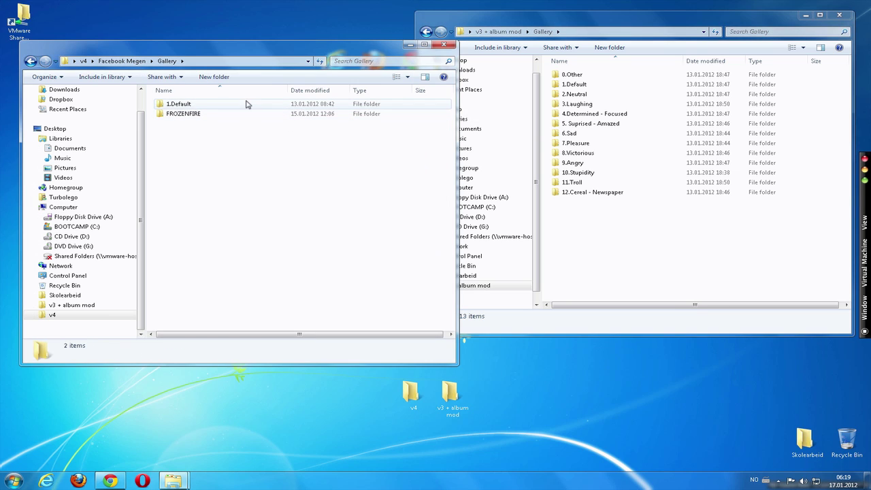
Move all 13 album folders into the v4 Gallery, replacing every conflicting file.
click(594, 194)
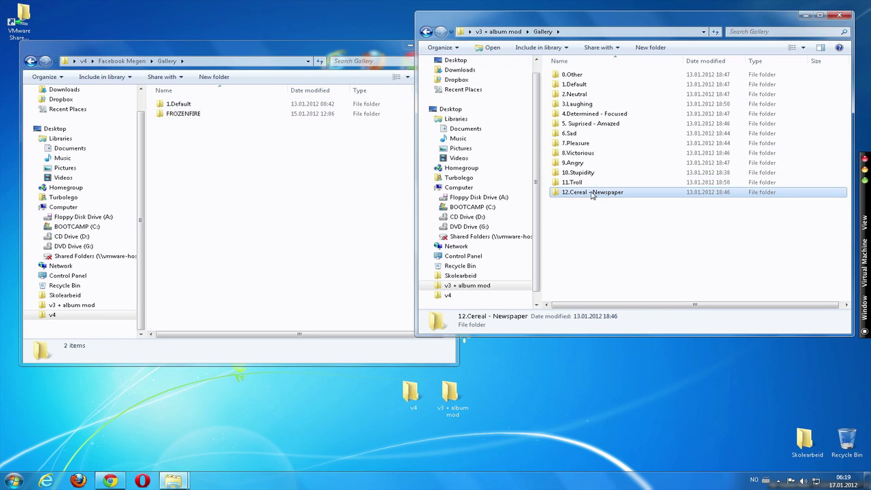
shift+click(585, 77)
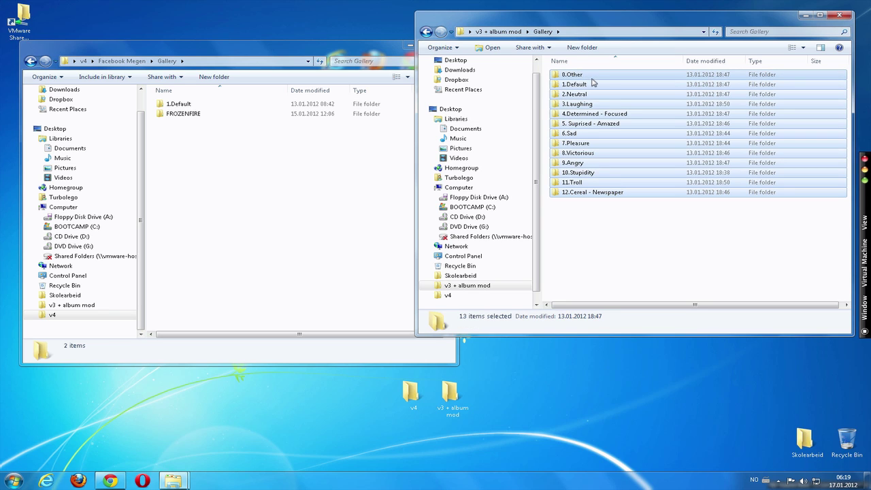
drag(586, 82, 298, 174)
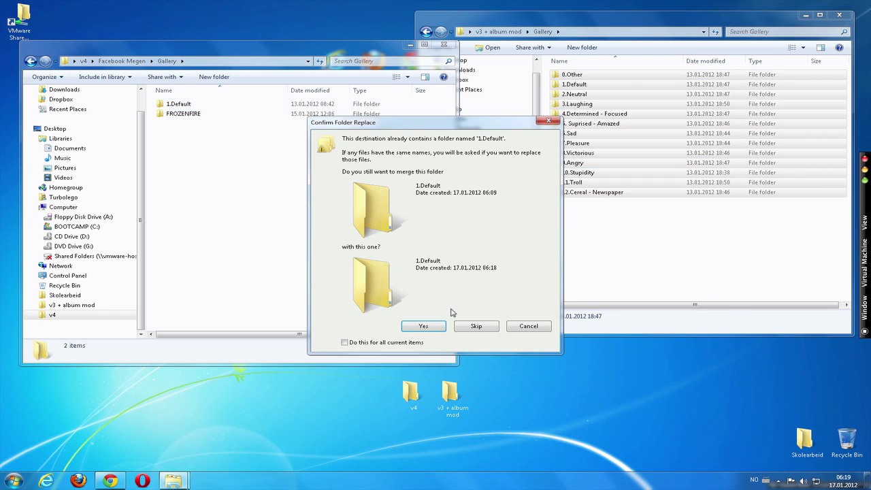
click(422, 326)
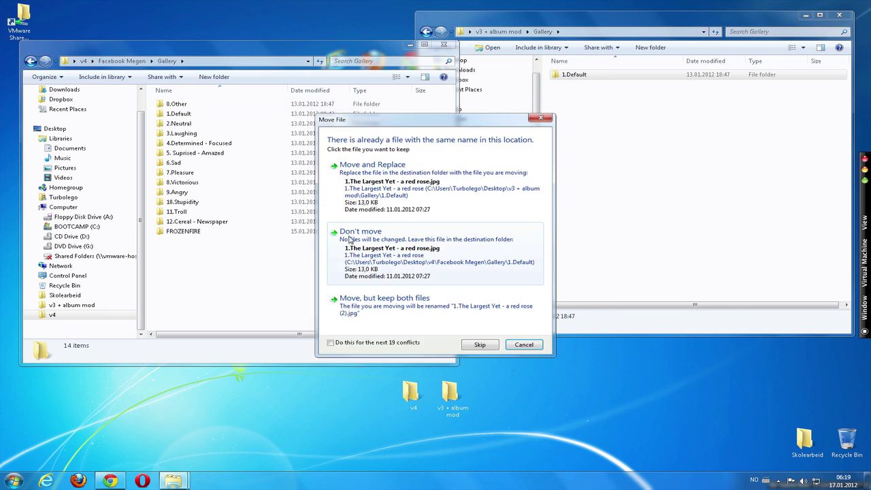
click(406, 180)
click(398, 344)
click(397, 182)
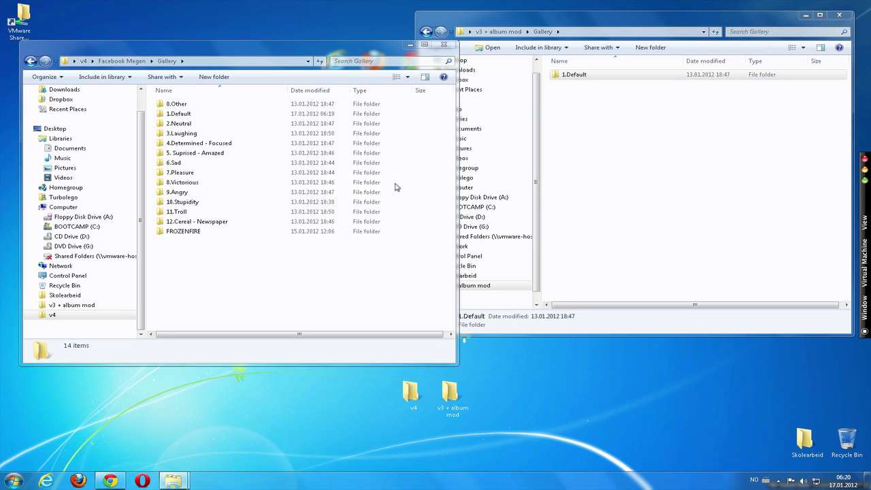
click(31, 62)
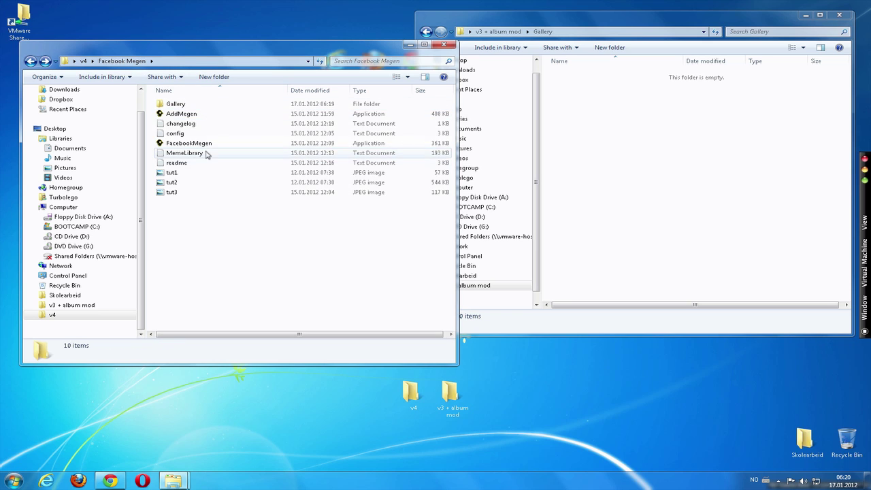
Relaunch FacebookMegen and choose the 6.Sad album.
click(202, 144)
double_click(166, 144)
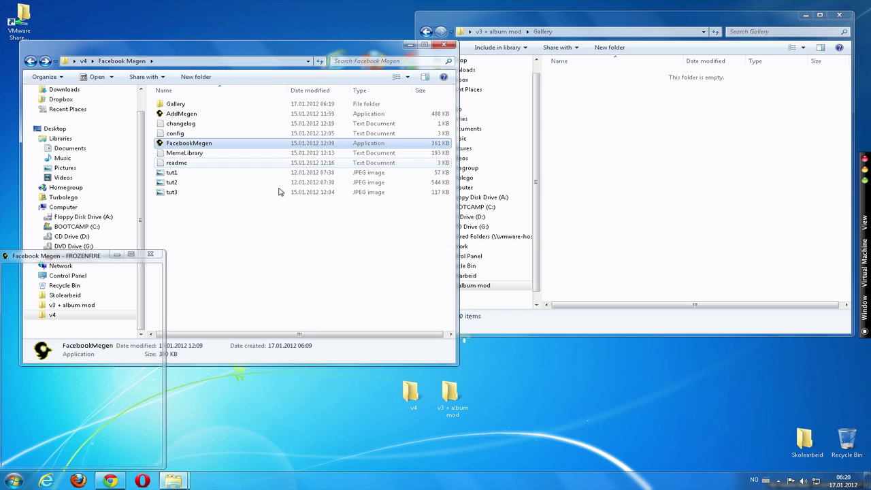
click(62, 272)
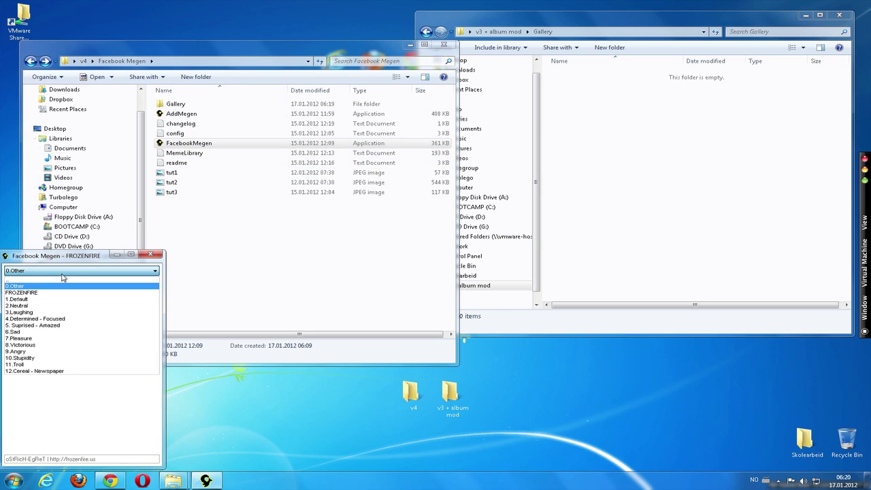
click(51, 332)
Preview 22.Meme22, the Forever Alone face, after briefly trying 13.Meme13.
click(56, 284)
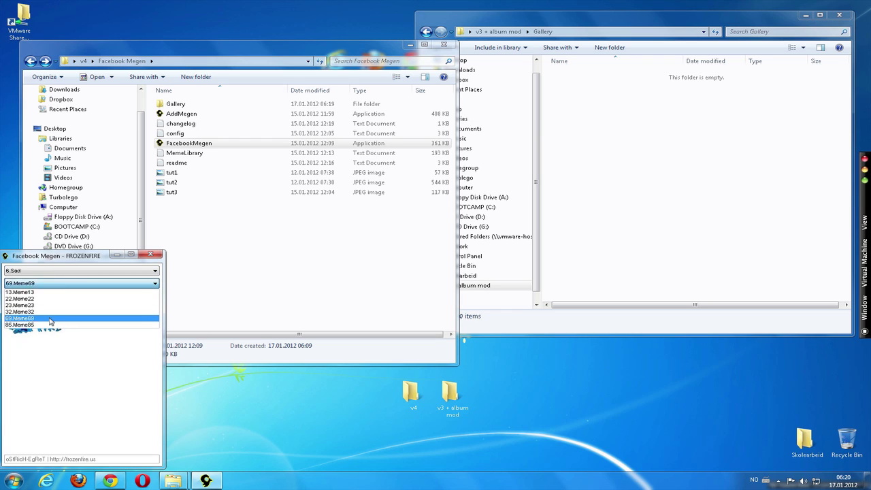
click(31, 303)
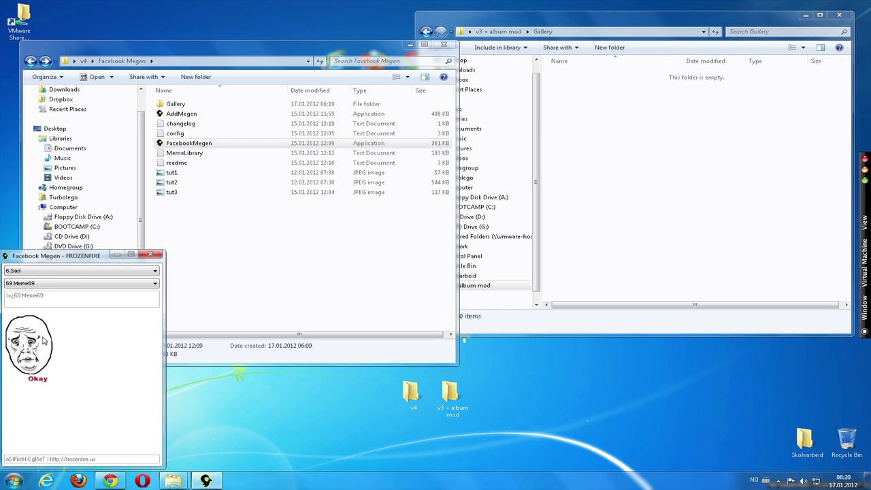
click(40, 284)
click(39, 303)
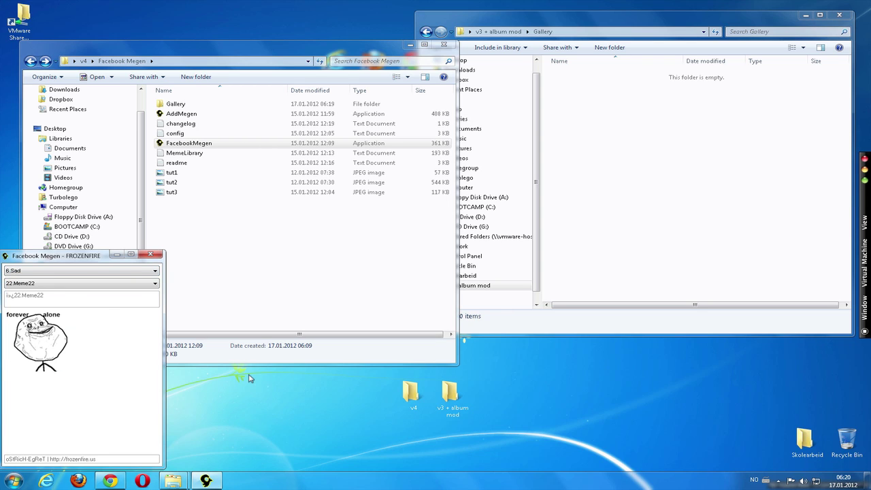
key(super+Tab)
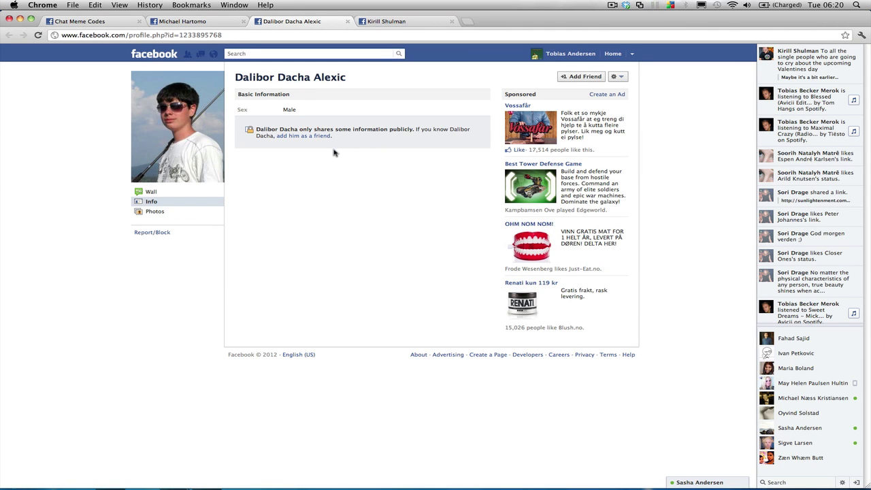
key(super+Tab)
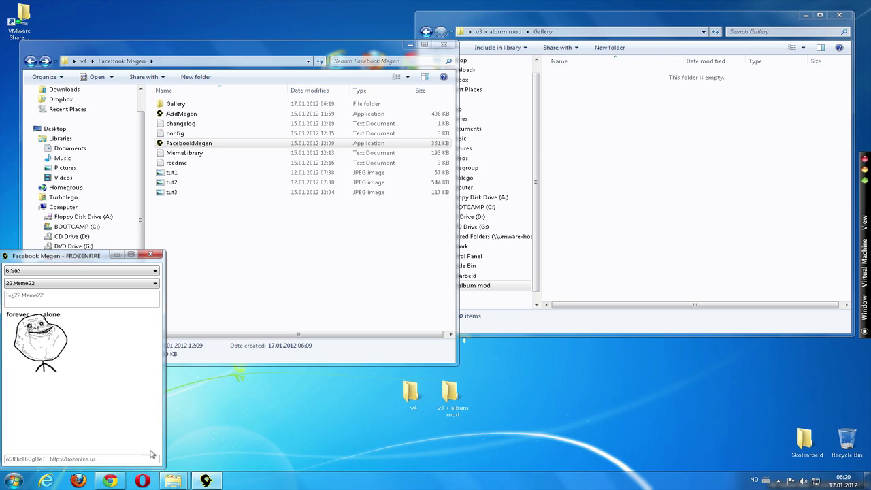
Paste and send the Forever Alone meme codes in the Facebook chat, then close Facebook Megen.
click(110, 481)
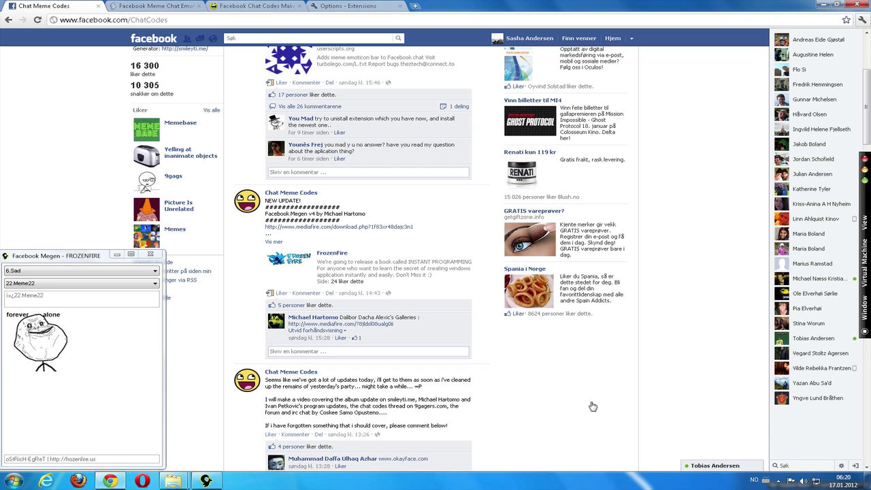
click(707, 464)
key(ctrl+v)
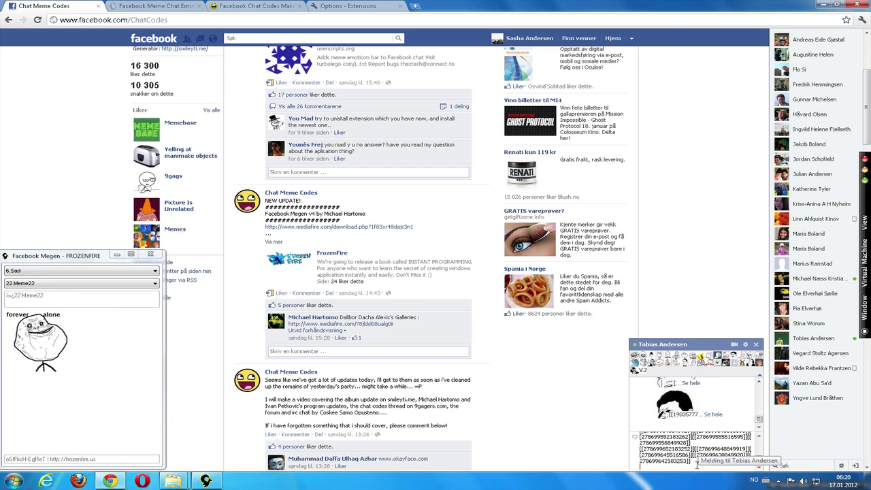
key(Return)
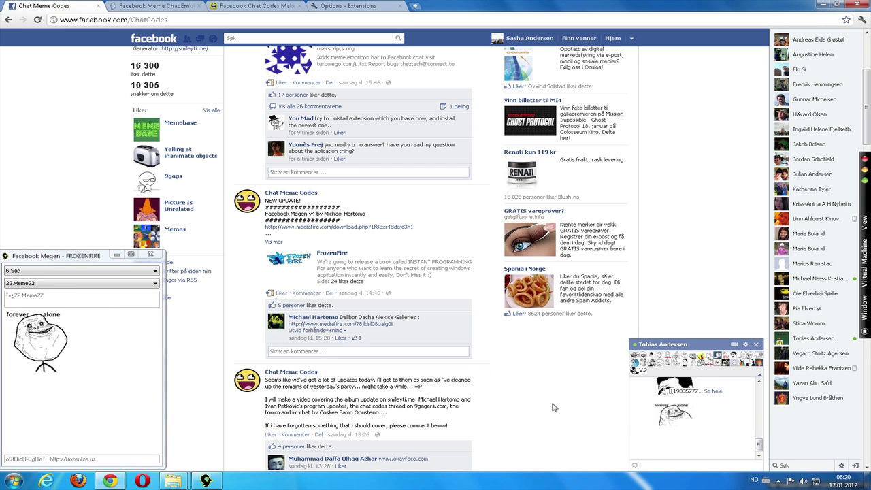
click(150, 254)
Minimize Chrome and run AddMegen as administrator, approving the UAC prompt.
click(824, 4)
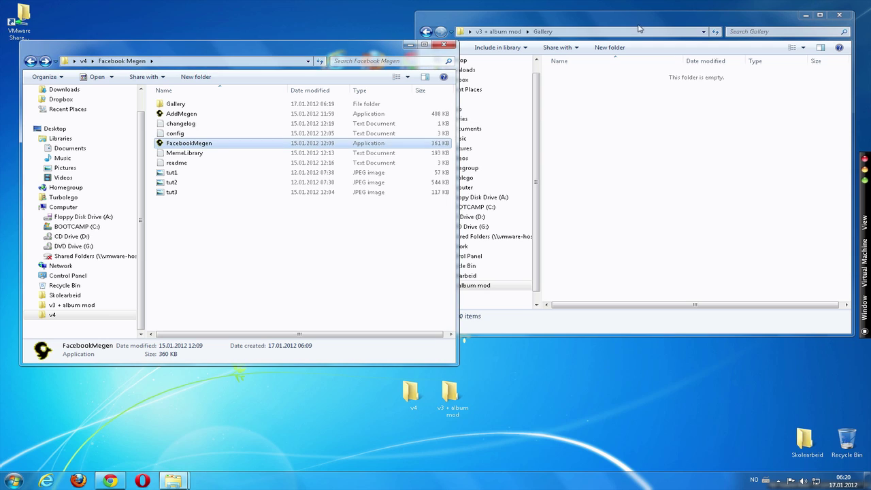
click(178, 114)
right_click(176, 113)
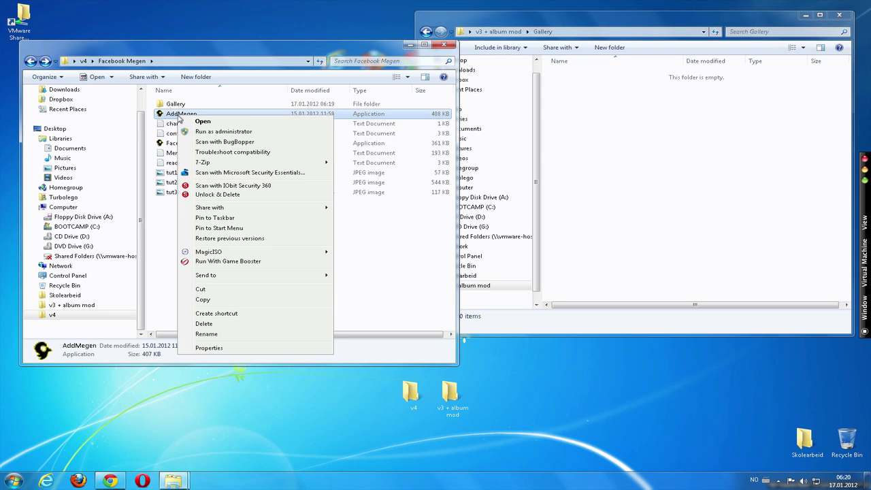
click(313, 155)
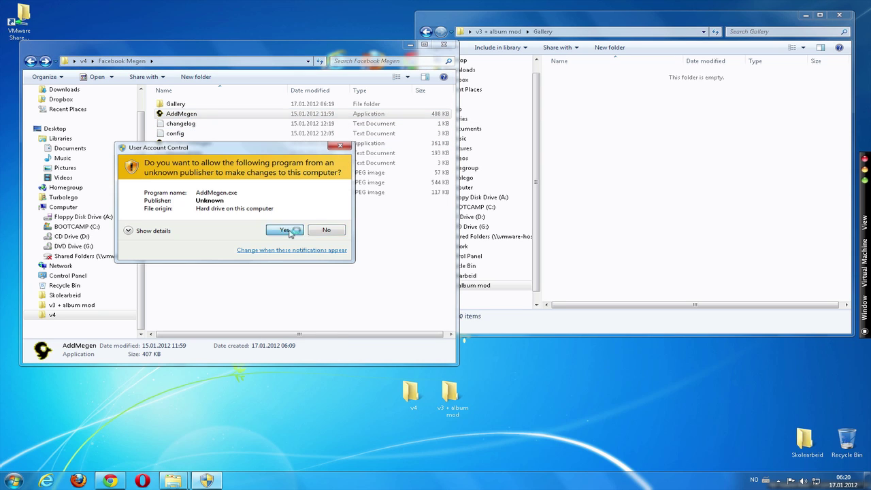
click(285, 230)
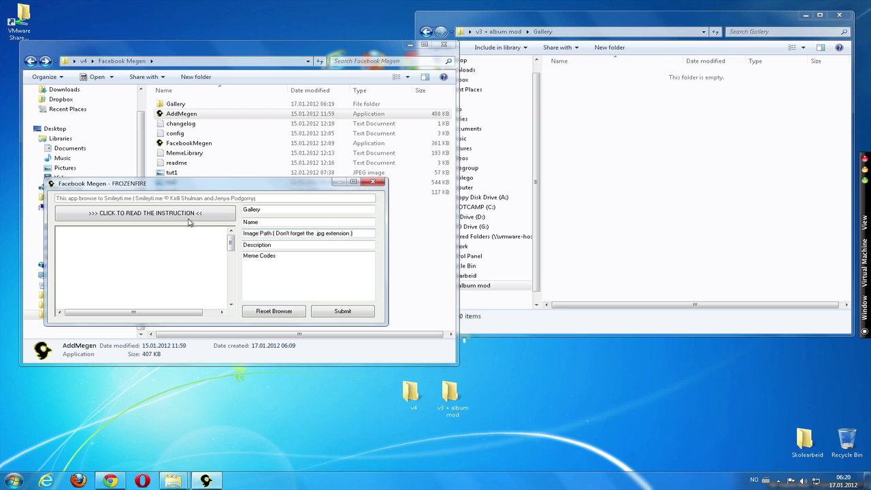
Load AddMegen's instruction page and start naming the new entry 'Test'.
click(146, 211)
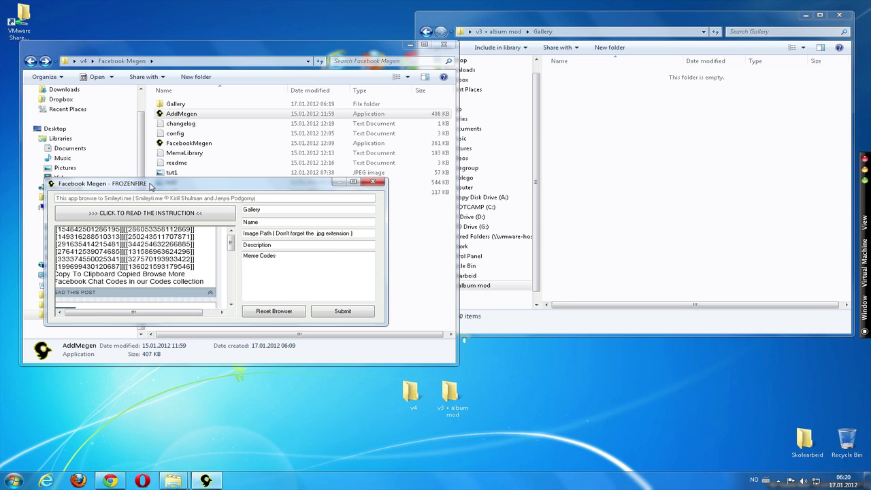
drag(151, 185, 203, 186)
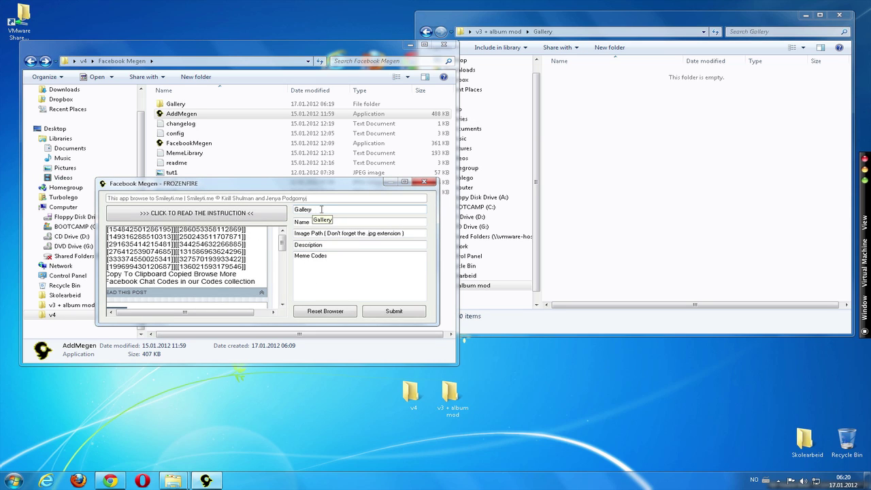
double_click(321, 210)
double_click(312, 223)
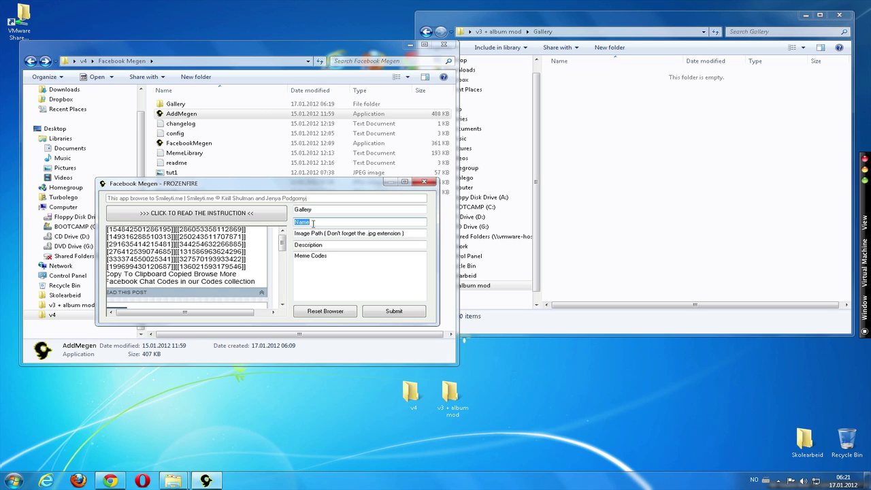
text(T)
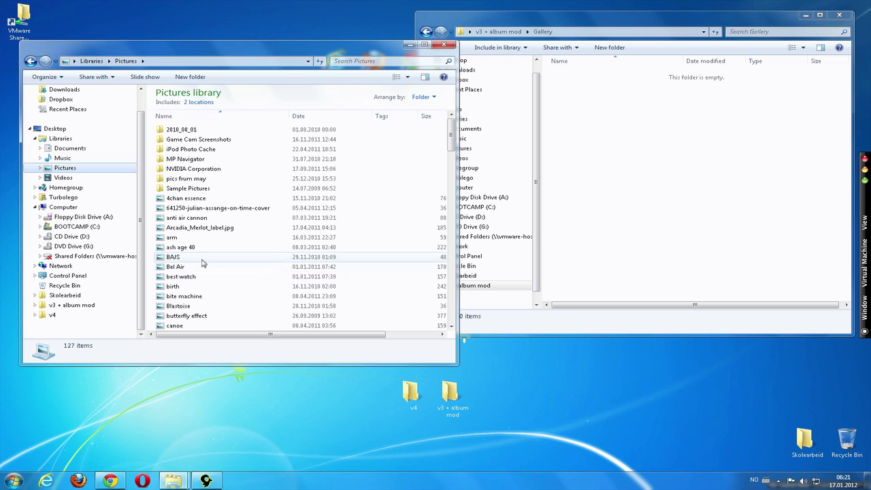
Preview BAJS.jpg, then copy its folder location from the file's Properties.
double_click(204, 259)
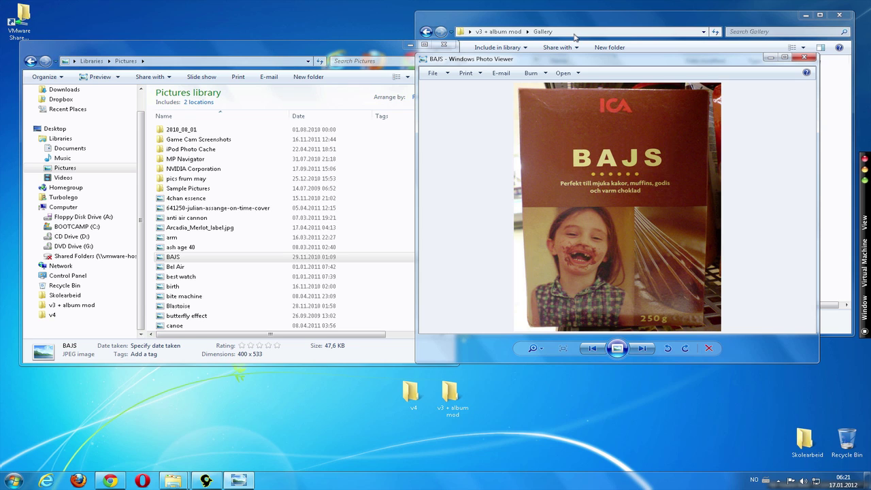
click(806, 59)
right_click(205, 258)
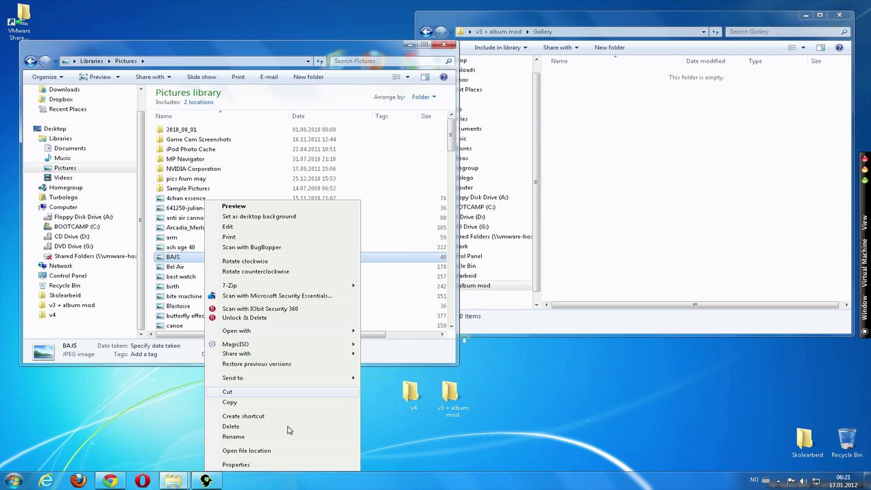
click(235, 465)
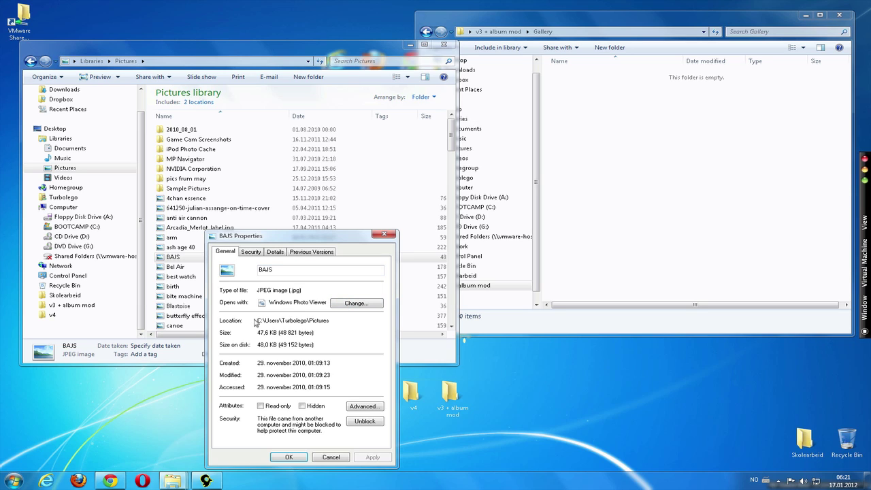
drag(308, 320, 265, 321)
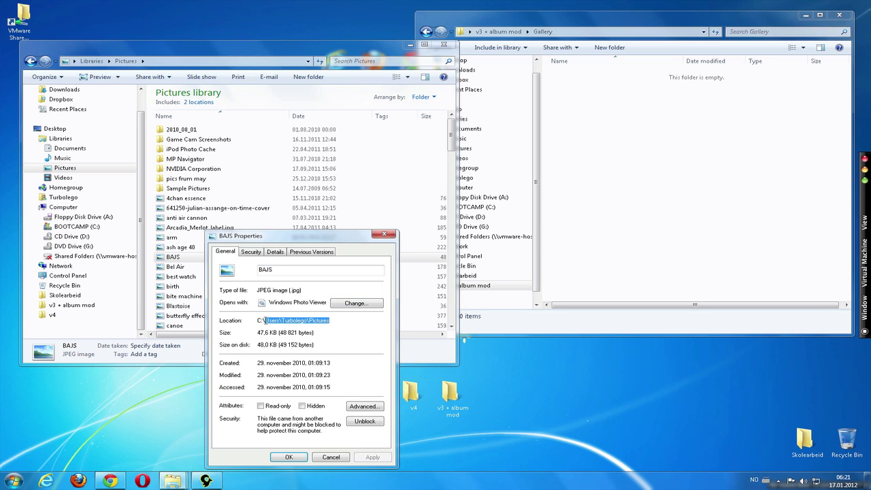
Paste the location into AddMegen's Image Path as the full BAJS.jpg path, then close Properties.
click(206, 481)
click(334, 233)
text(C:\Users\Turbolego\Pictures)
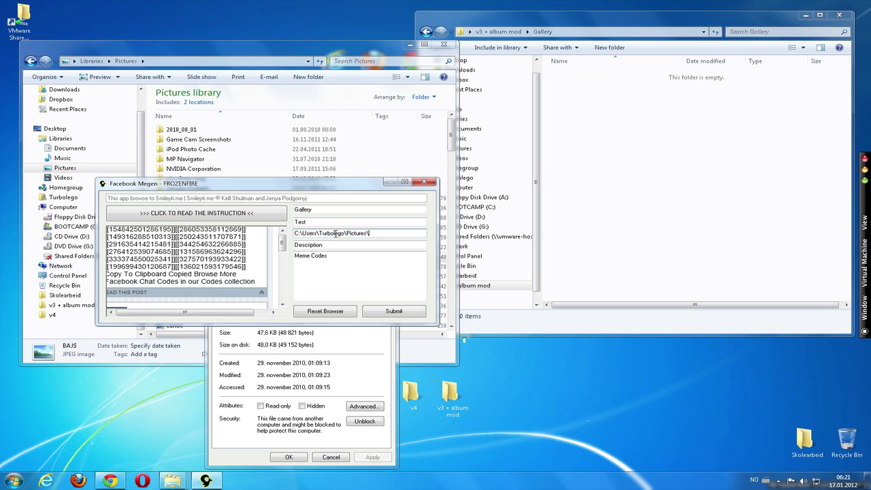
click(336, 358)
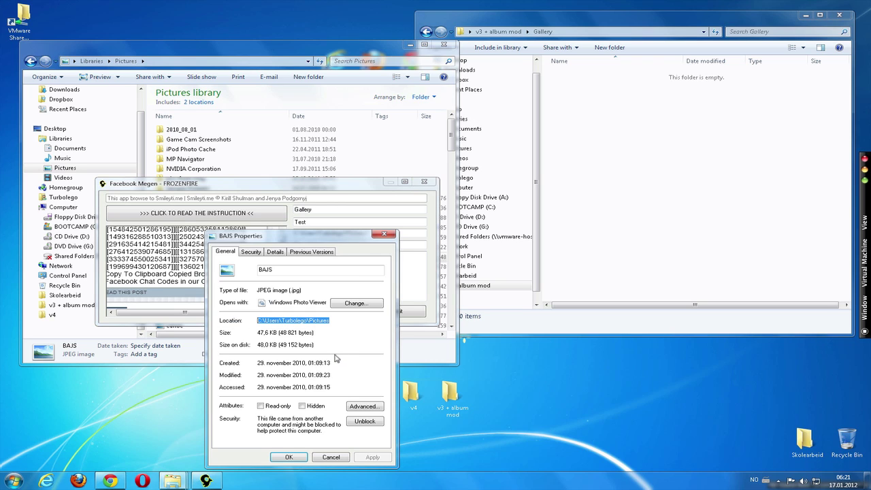
click(386, 236)
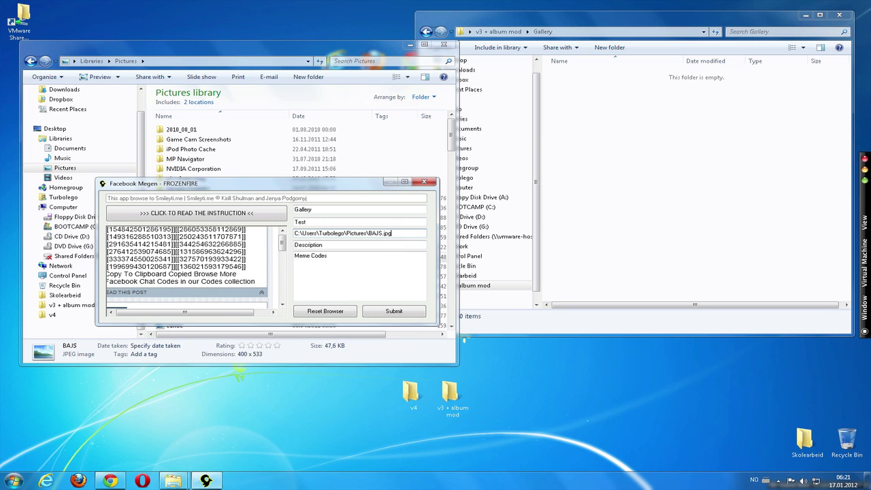
Close the Pictures window, enter description 'BAJS', and review the uploader's instructions.
drag(295, 185, 506, 189)
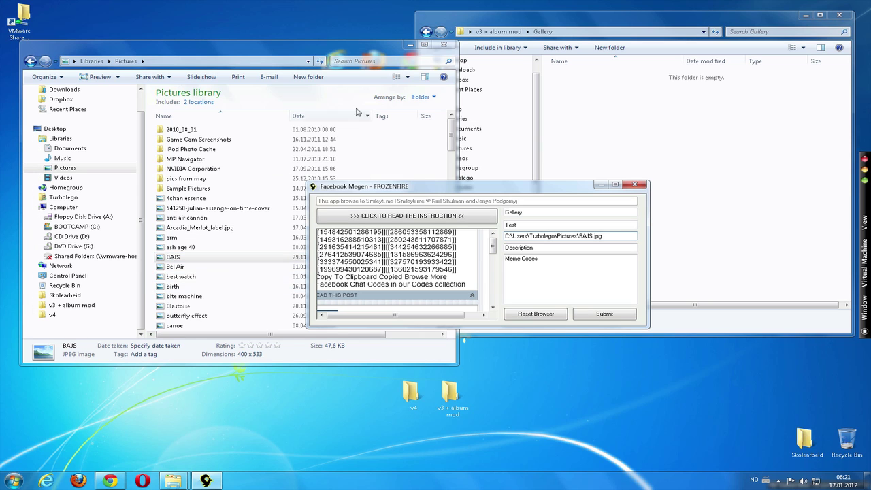
click(444, 44)
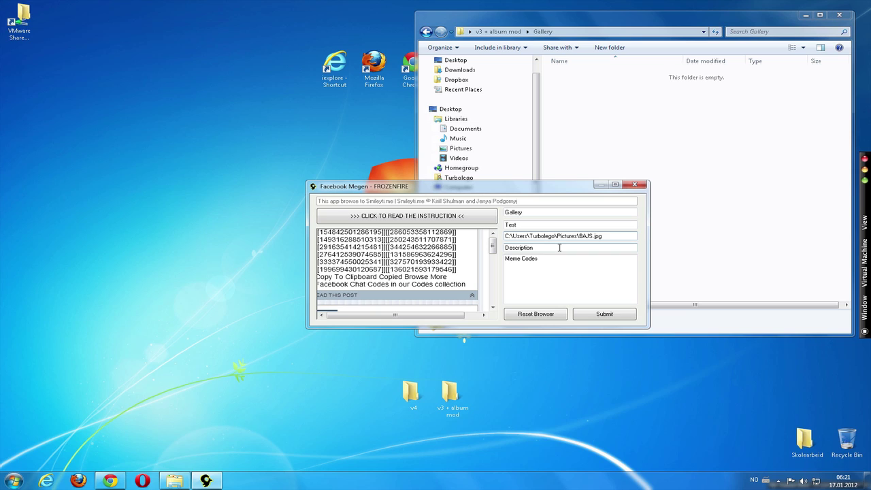
double_click(559, 248)
text(BAJH)
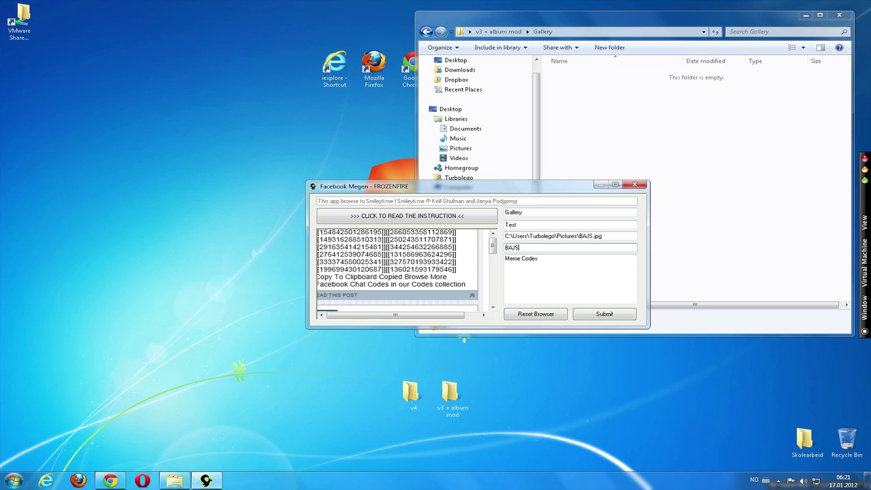
click(463, 220)
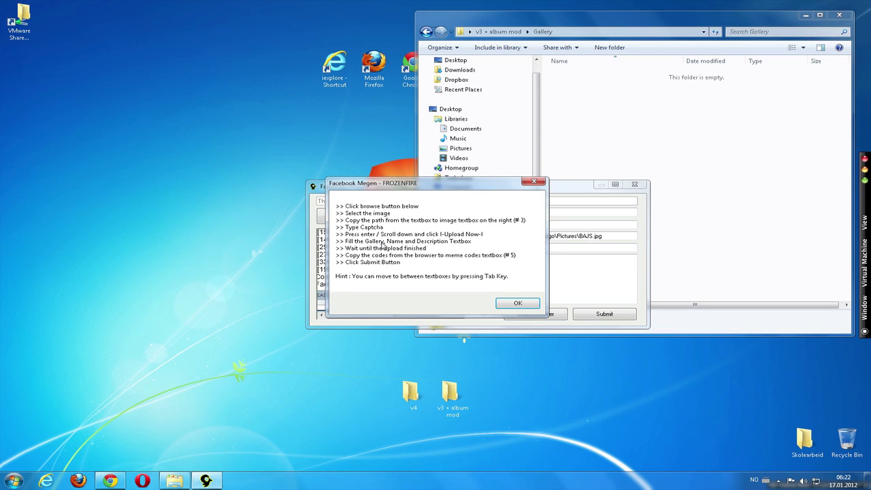
click(518, 303)
Change the entry's gallery to 'Poop' and its name from 'Test' to 'BAJS'.
double_click(533, 213)
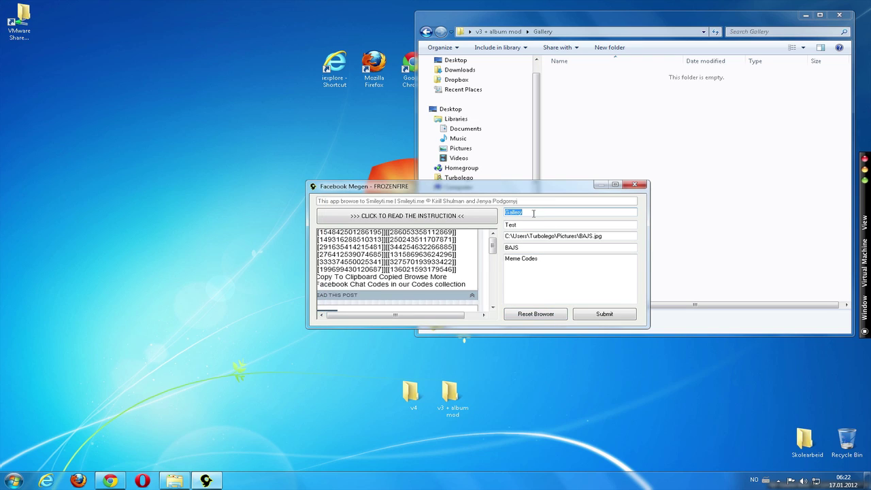
text(Poop)
click(542, 272)
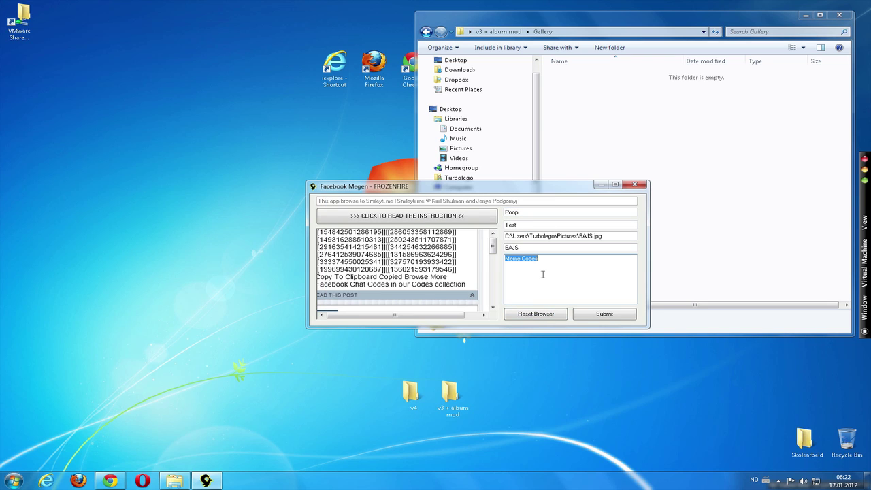
double_click(525, 225)
text(BAJS)
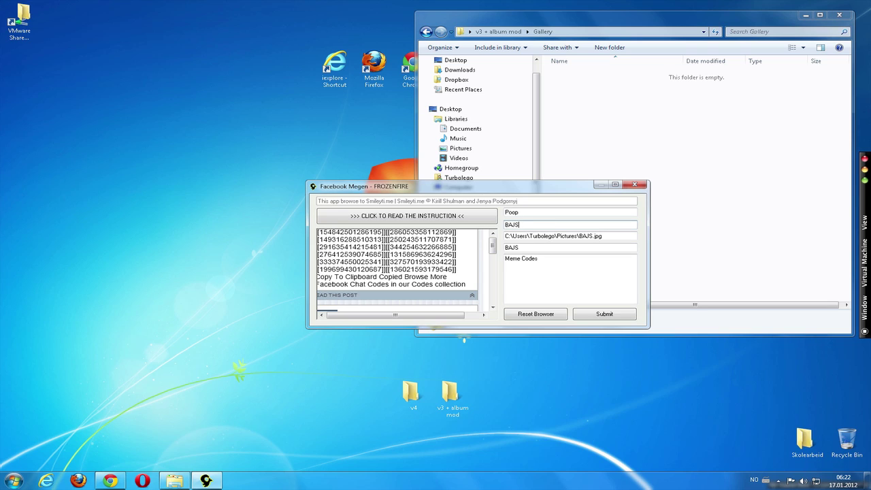
click(540, 270)
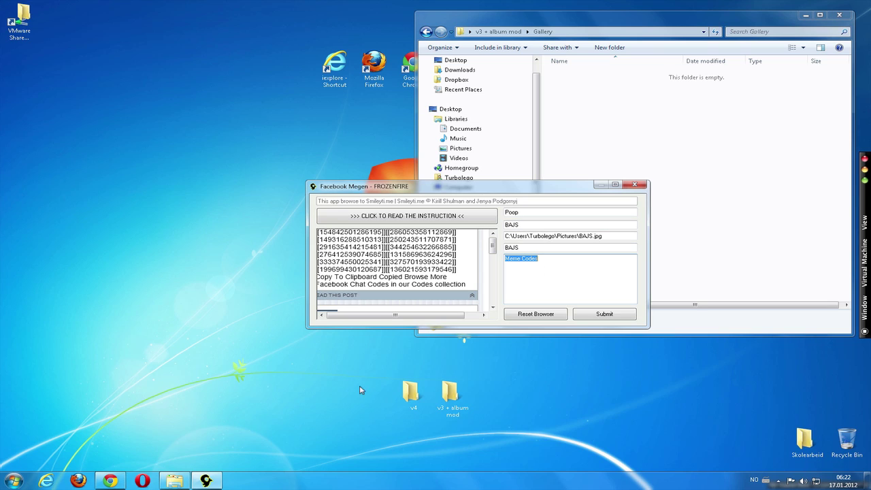
click(109, 481)
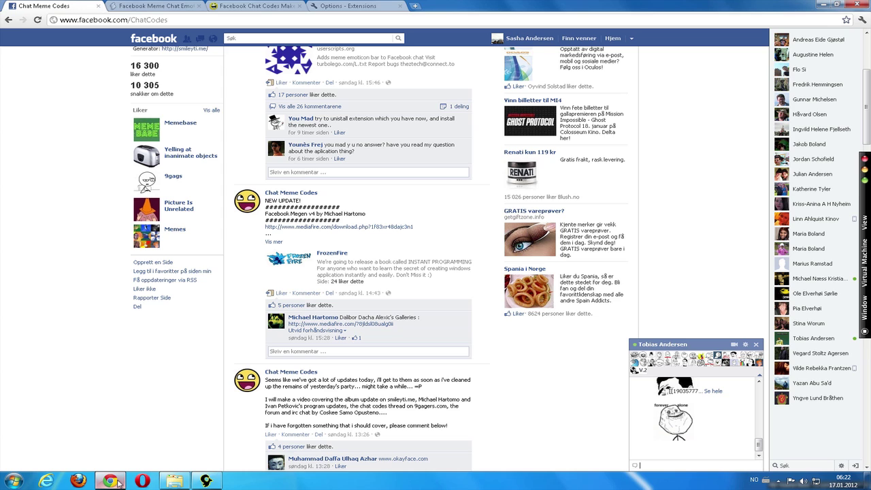
In Chat Codes Maker, choose BAJS.jpg from the Pictures library for upload.
click(232, 6)
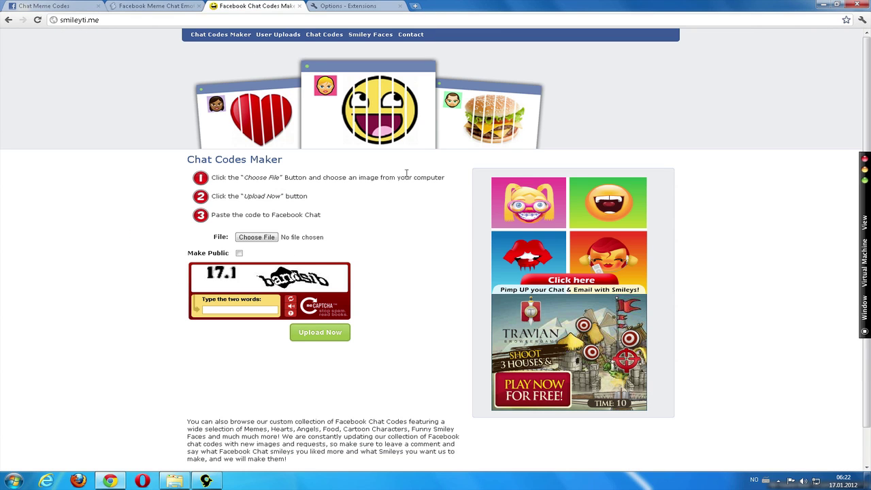
click(258, 236)
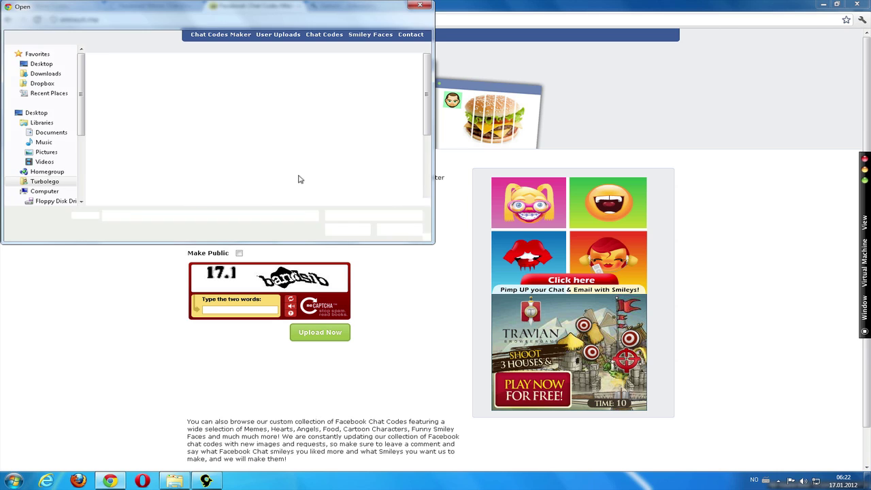
click(57, 143)
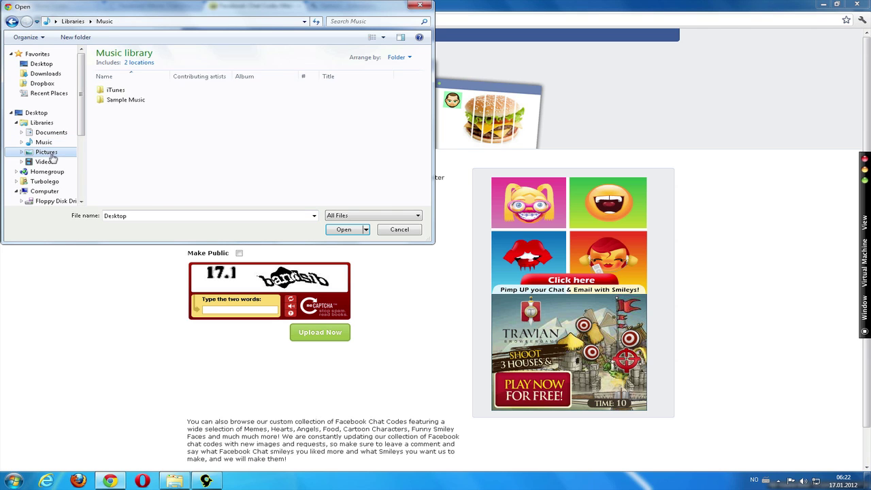
click(48, 151)
click(133, 178)
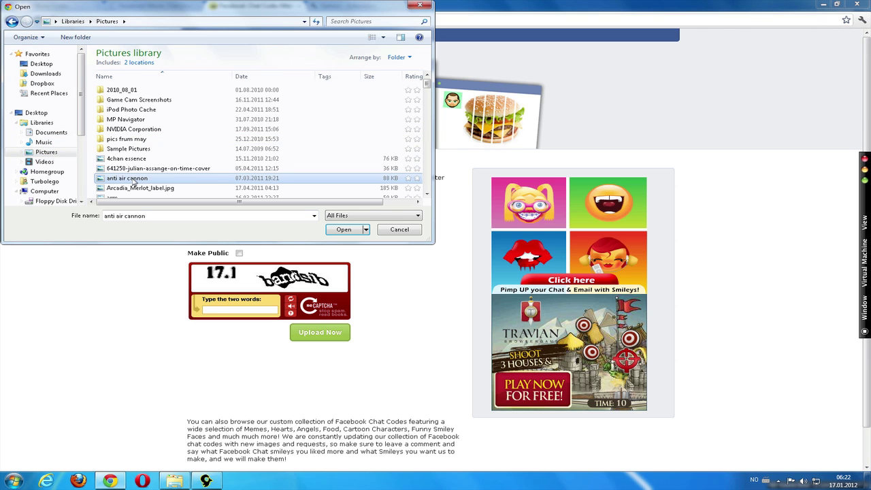
key(Escape)
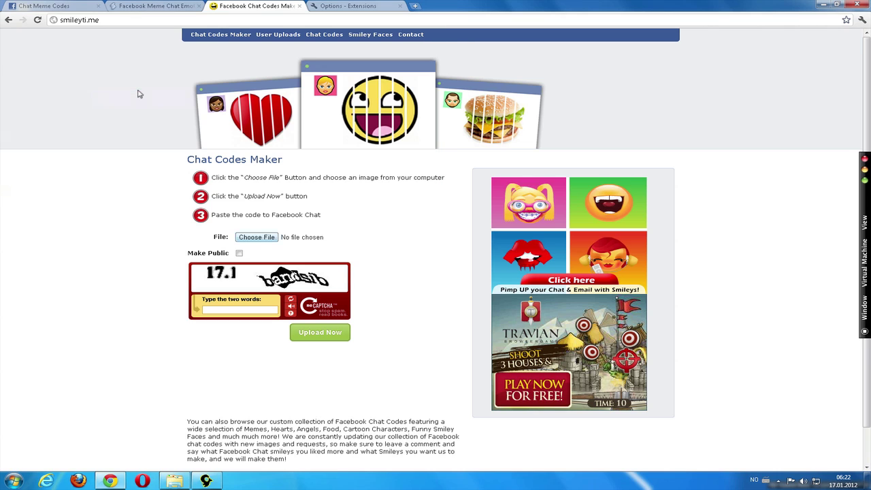
Tick Make Public, fill in the captcha, and upload to generate the chat codes.
click(238, 253)
click(239, 311)
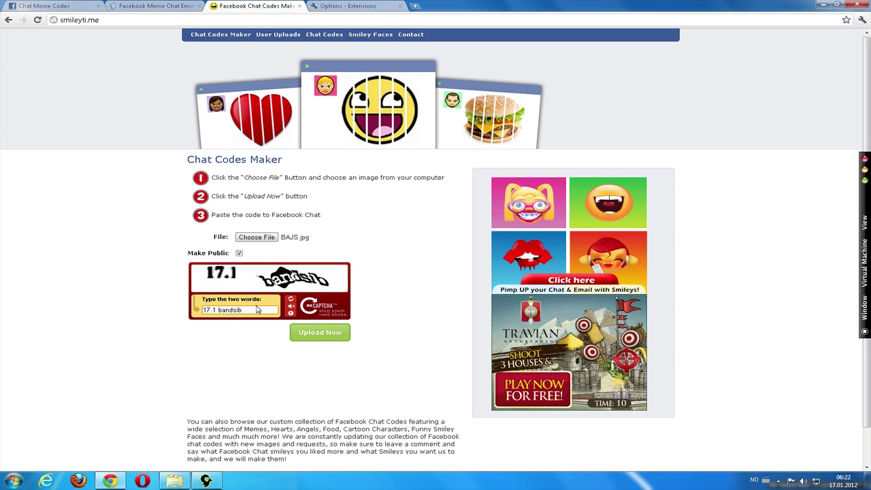
click(312, 331)
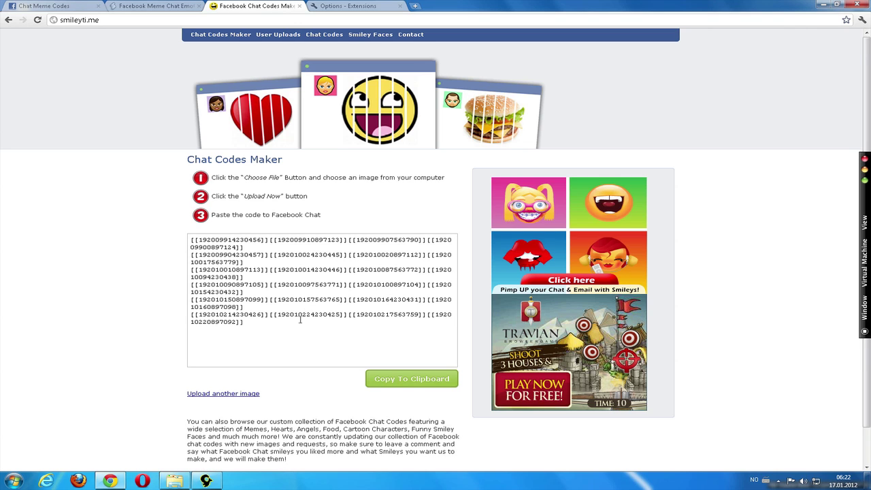
Copy the generated chat codes and paste them into the AddMegen uploader.
click(299, 323)
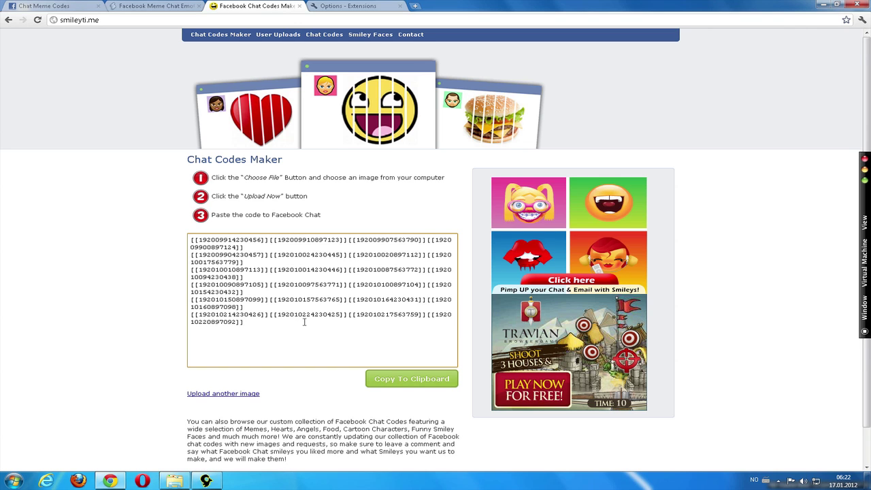
key(ctrl+a)
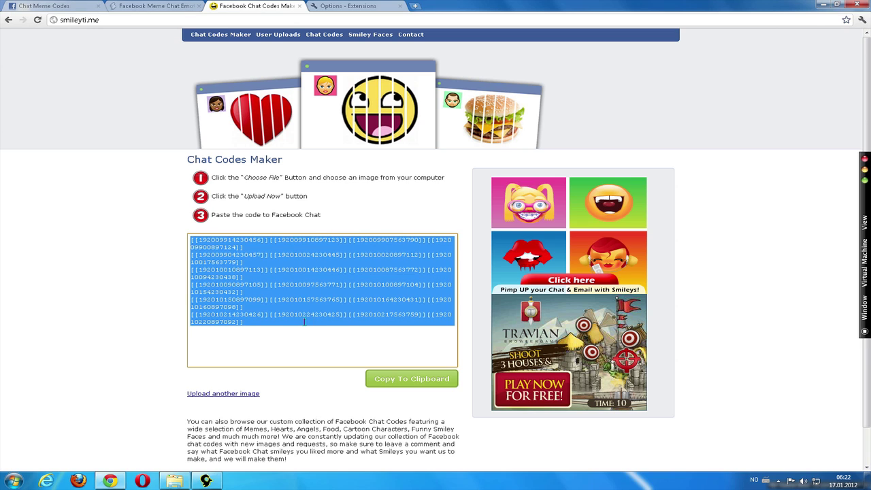
click(336, 215)
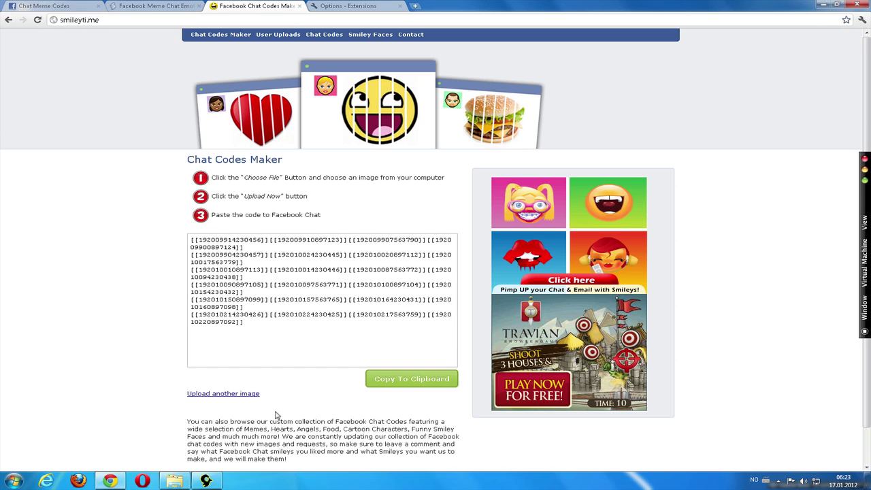
click(206, 481)
key(ctrl+v)
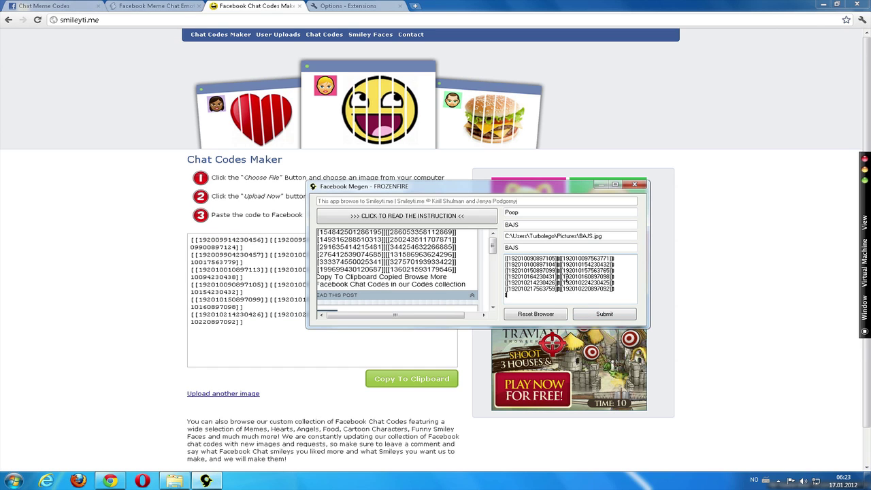
Submit the BAJS entry under Poop, acknowledge the finished message, and close the uploader.
click(599, 316)
click(469, 273)
scroll(493, 245, down, 2)
scroll(493, 244, up, 2)
scroll(494, 243, down, 3)
scroll(493, 244, up, 3)
click(639, 186)
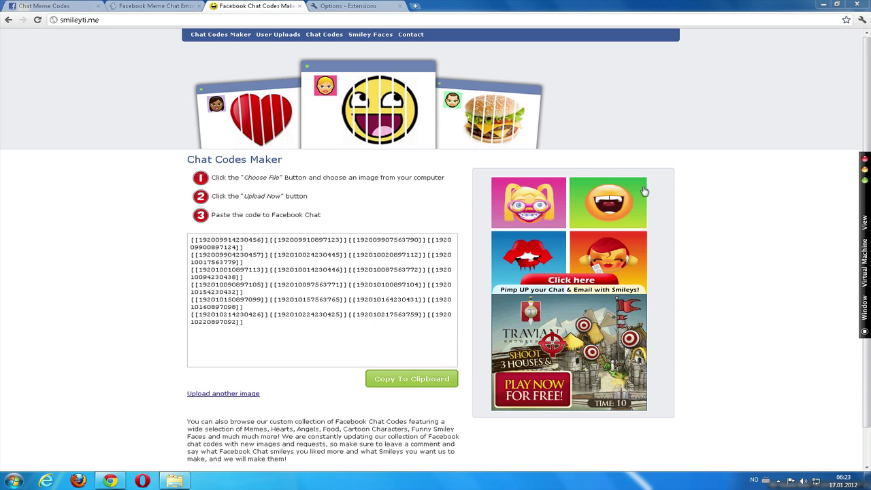
Close the empty Gallery folder and launch FacebookMegen from v4 > Facebook Megen.
click(820, 4)
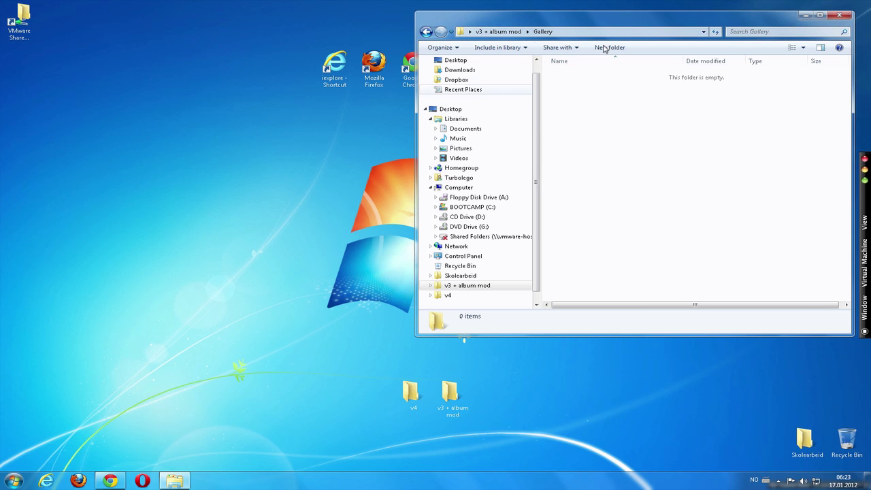
click(844, 15)
double_click(411, 392)
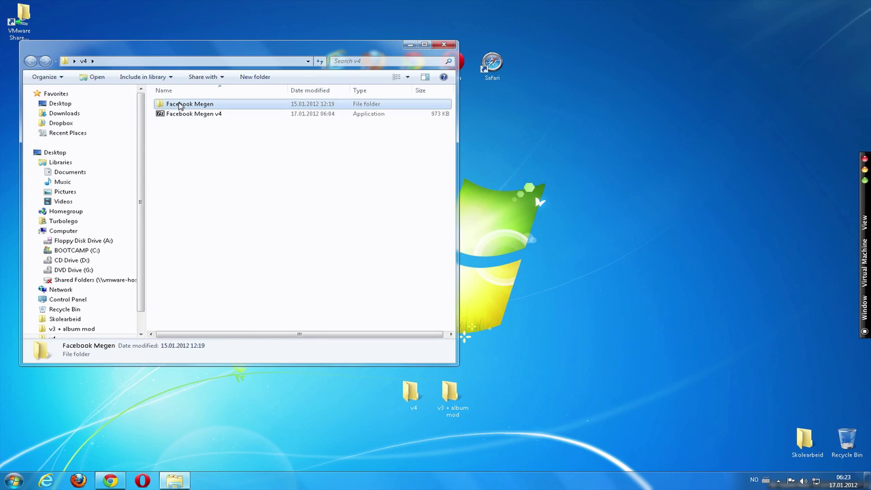
double_click(179, 106)
double_click(190, 145)
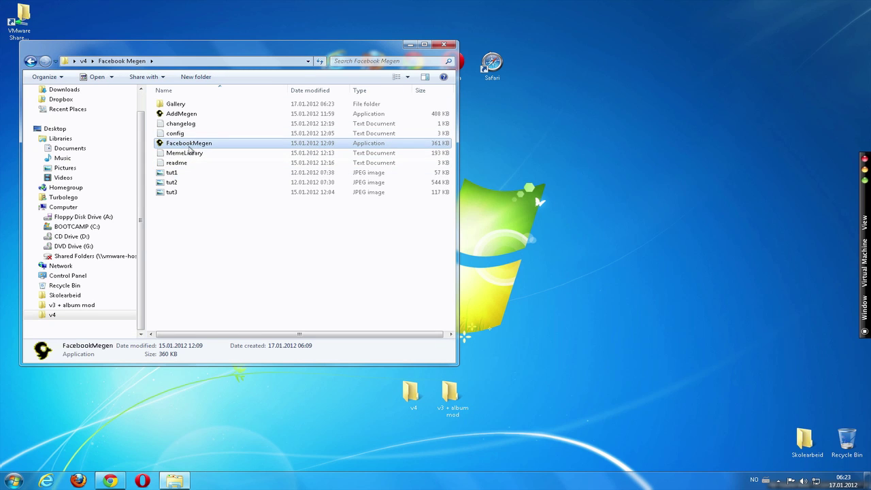
Preview the new BAJS image under the Poop category, then bring Chrome forward.
click(49, 272)
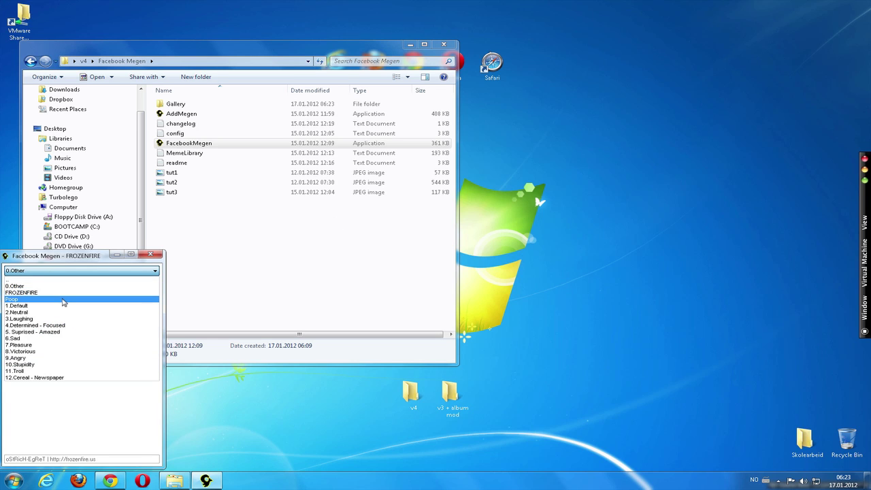
click(61, 299)
click(55, 285)
click(50, 292)
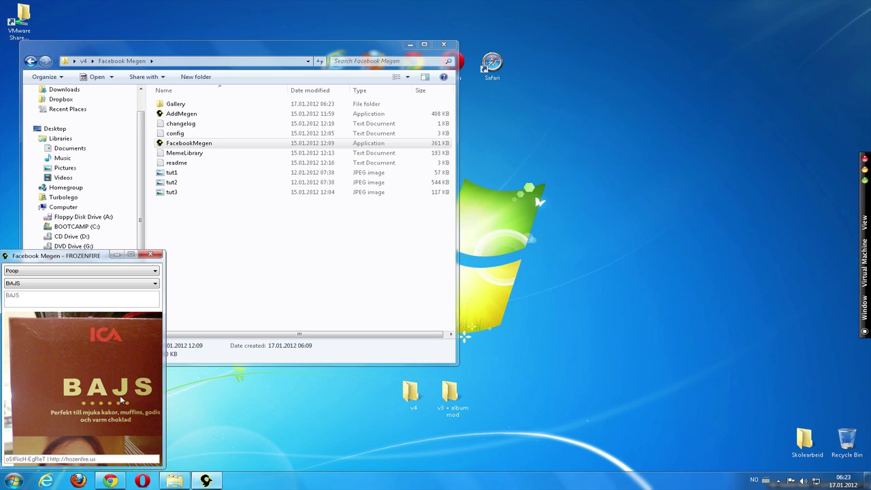
click(110, 481)
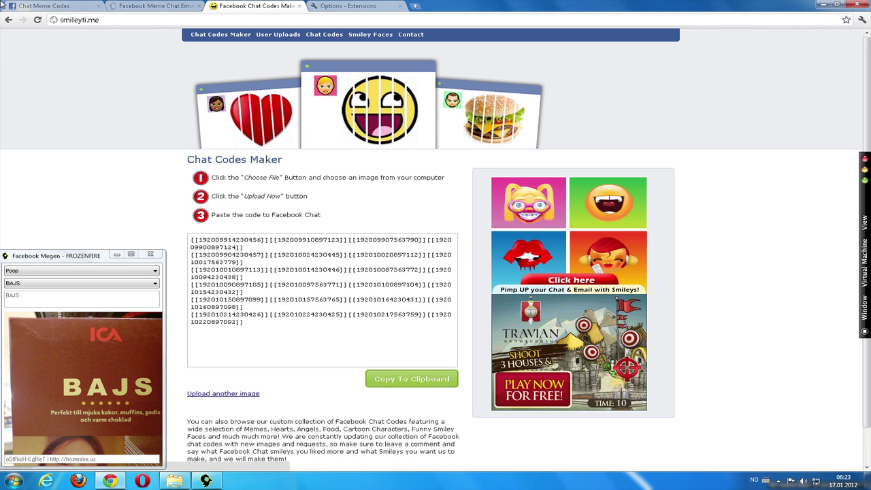
Paste and send the BAJS chat codes in the Facebook chat, then switch to the Mac.
click(27, 8)
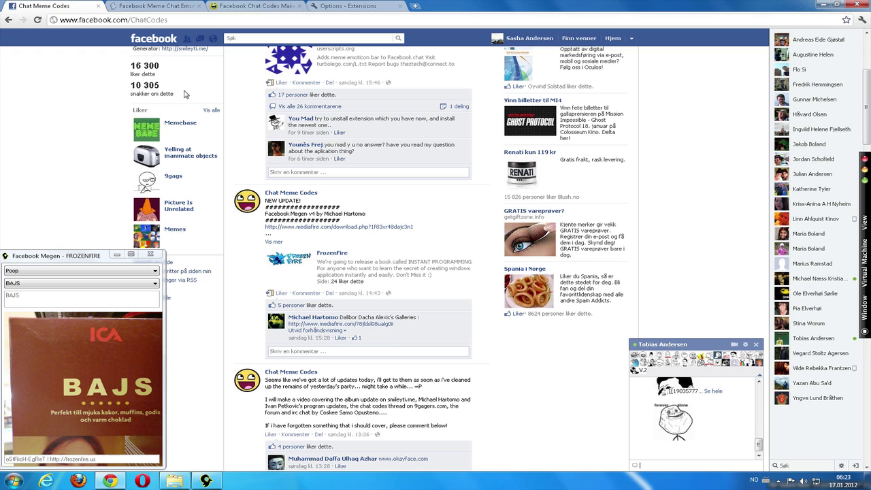
key(ctrl+v)
key(Return)
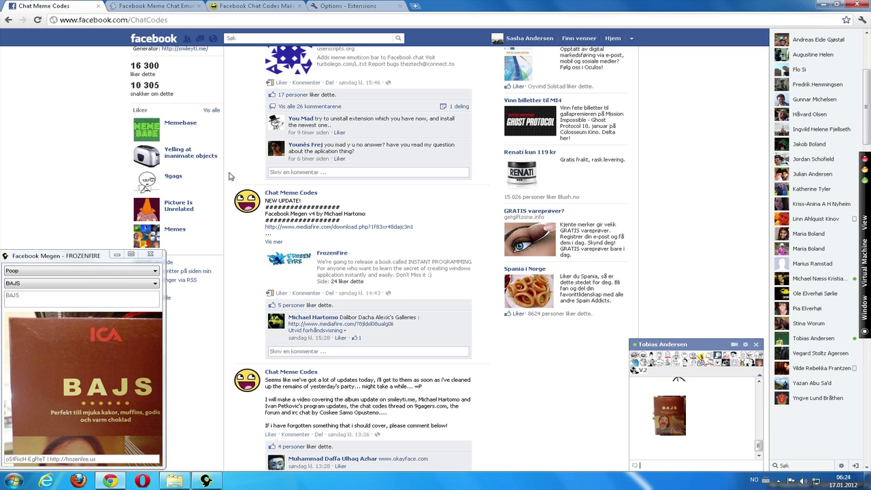
key(super+Tab)
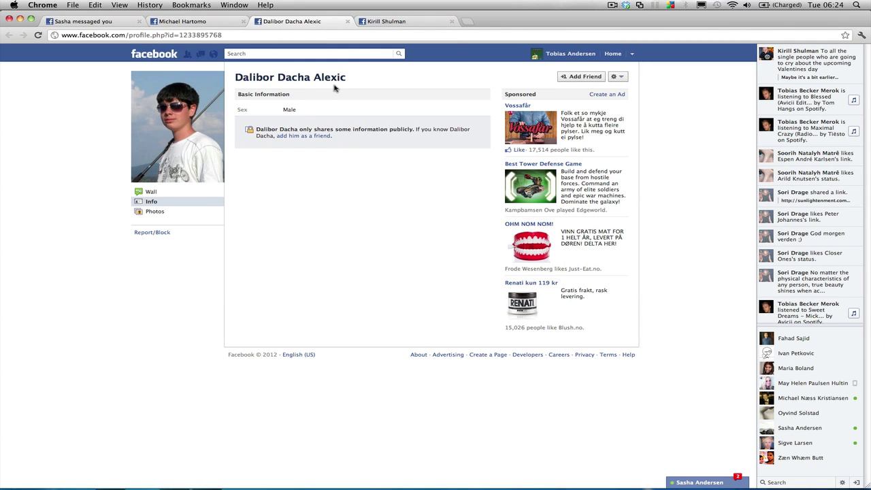
On the Mac's Facebook, move from a profile to the news feed and another friend's profile.
key(super+Tab)
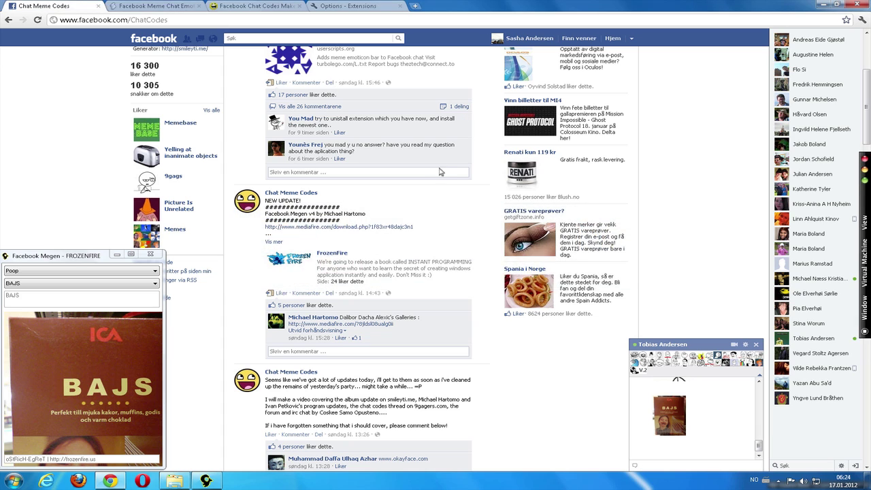
key(super+Tab)
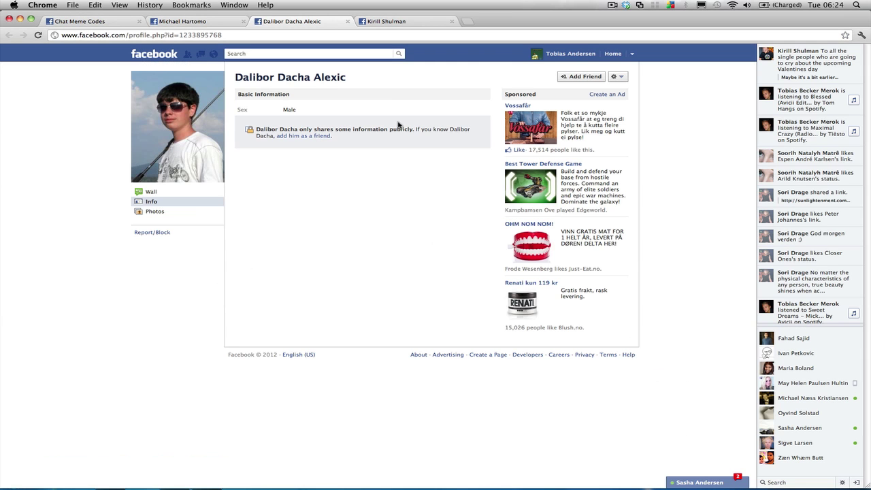
click(396, 23)
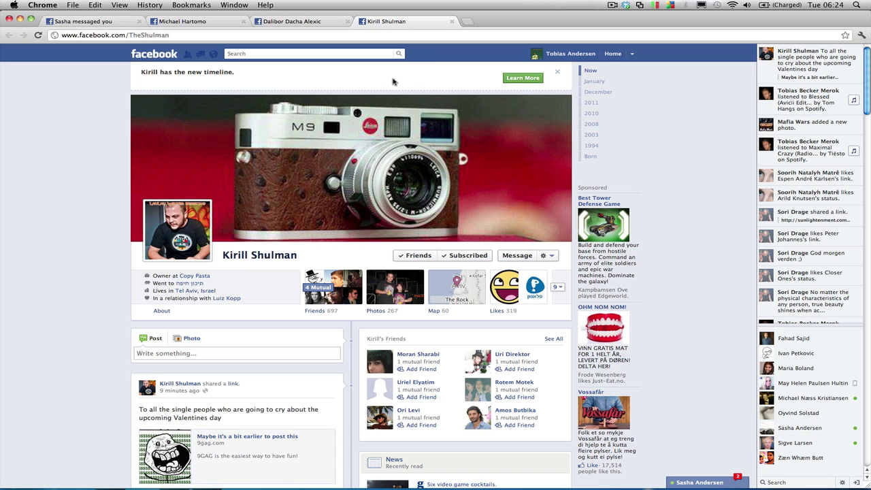
click(153, 54)
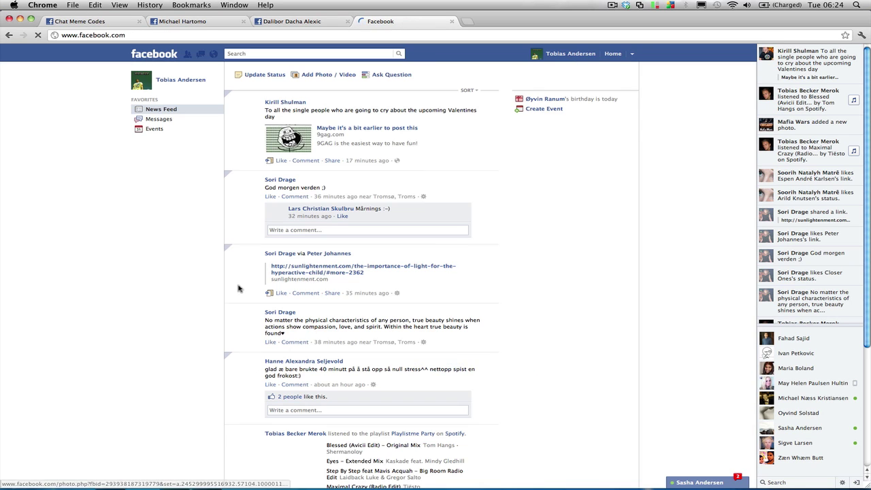
click(161, 357)
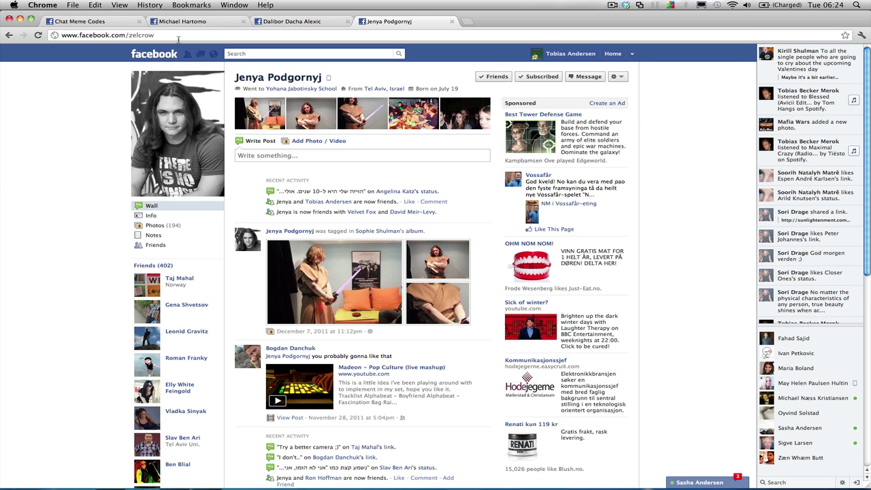
key(super+Tab)
key(super+Tab)
key(super+Tab)
key(super+Tab)
key(super+Tab)
key(super+Tab)
key(super+Tab)
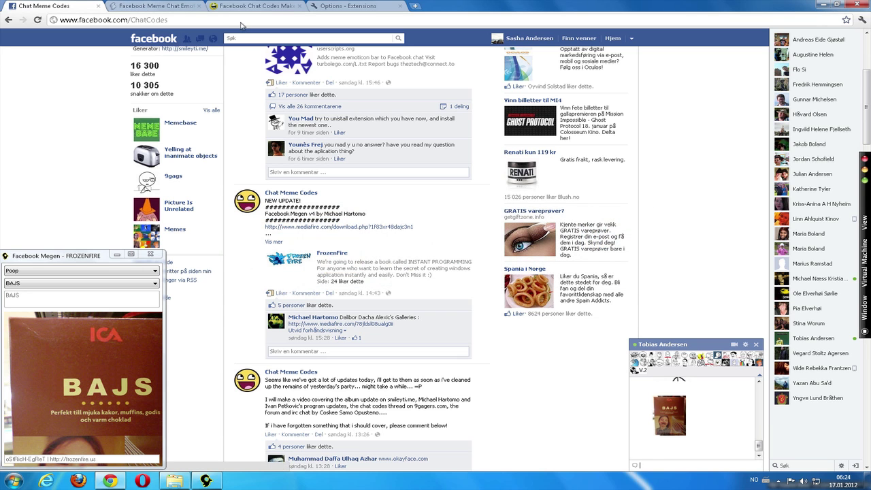
Close Facebook Megen and reload smileyti.me's Chat Codes Maker page to clear the form.
click(255, 5)
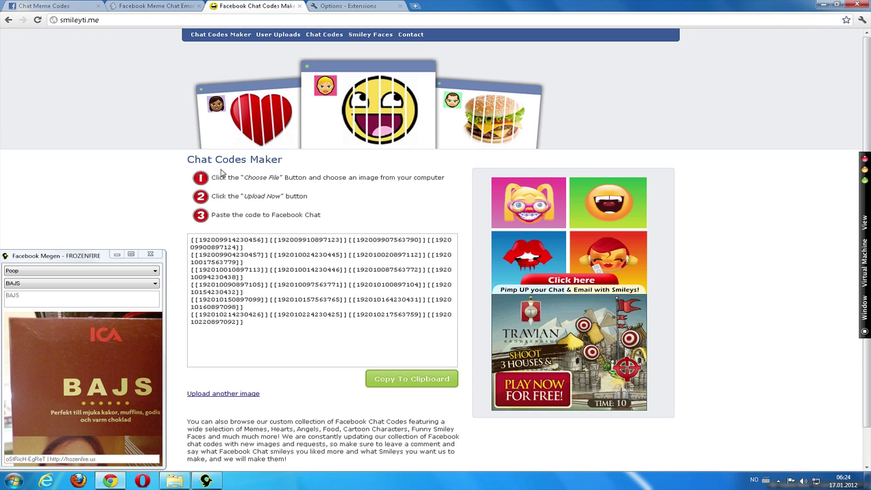
click(151, 253)
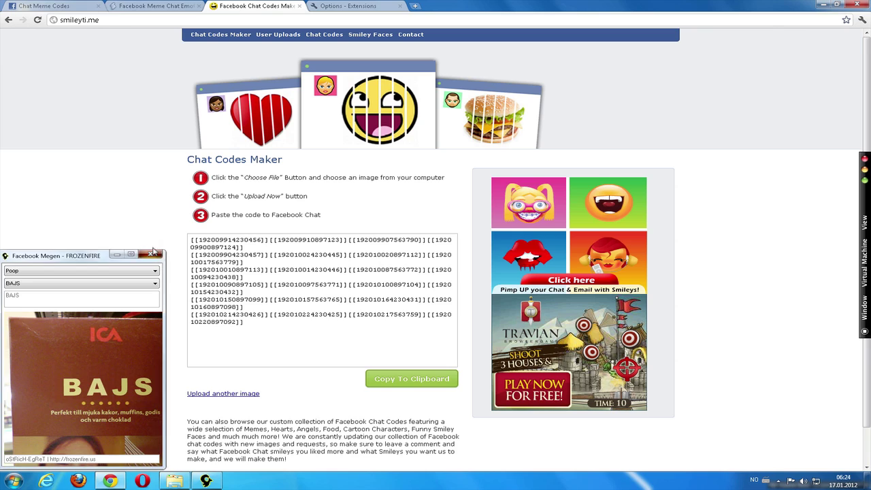
click(117, 20)
key(Return)
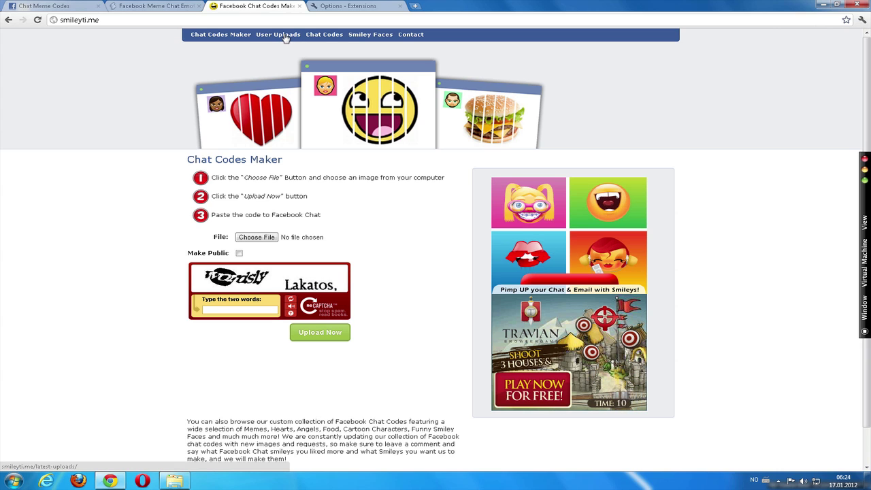
From the latest user uploads, pick the white cartoon face and select its chat codes for copying.
click(286, 36)
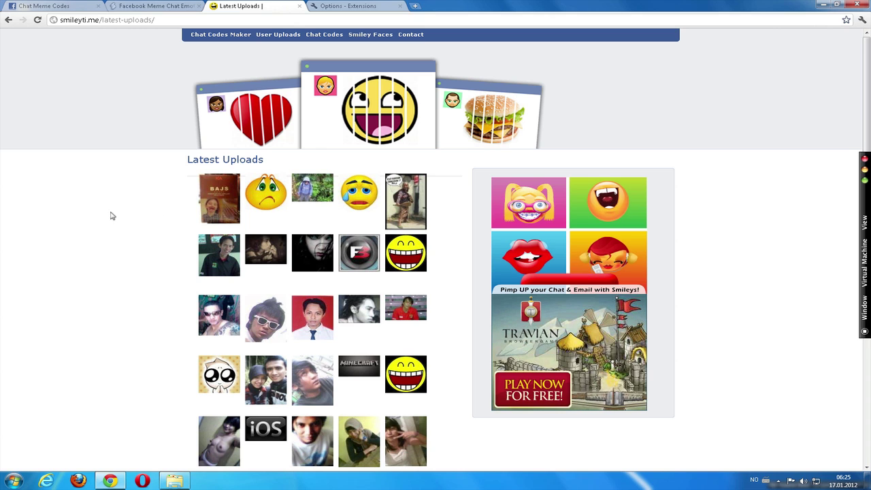
scroll(95, 219, down, 2)
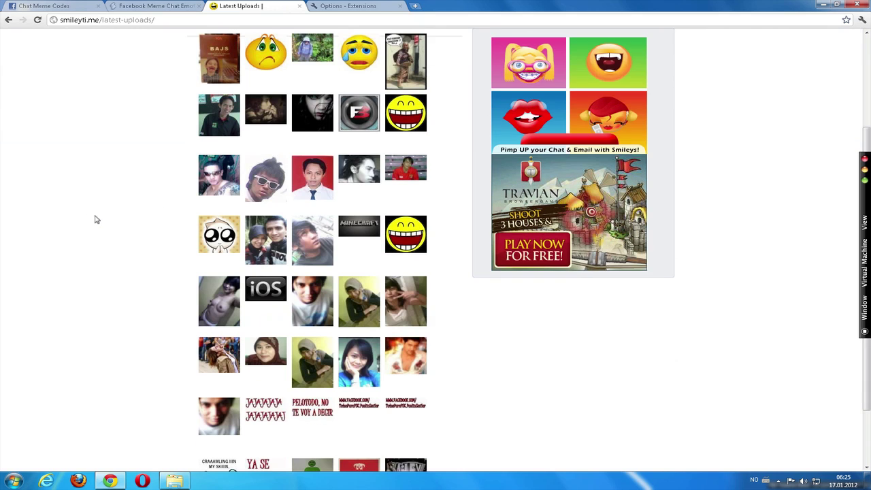
scroll(95, 219, down, 1)
scroll(94, 219, up, 1)
scroll(95, 219, up, 2)
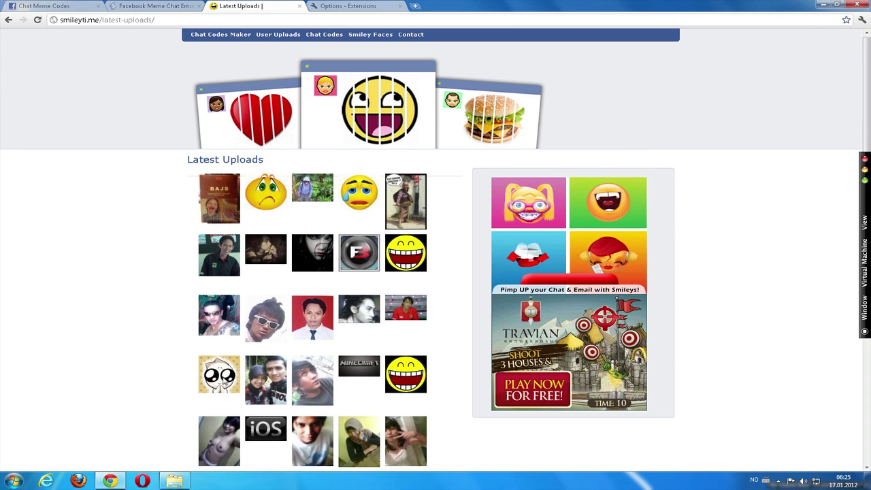
click(225, 383)
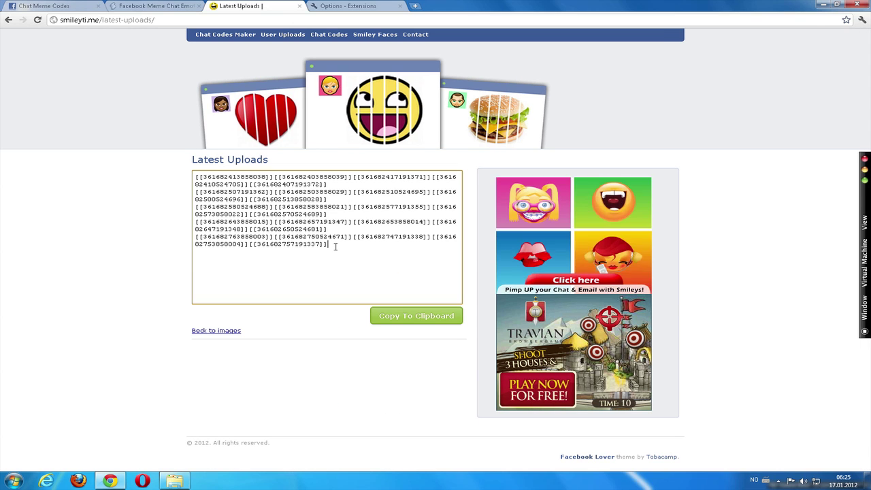
click(336, 246)
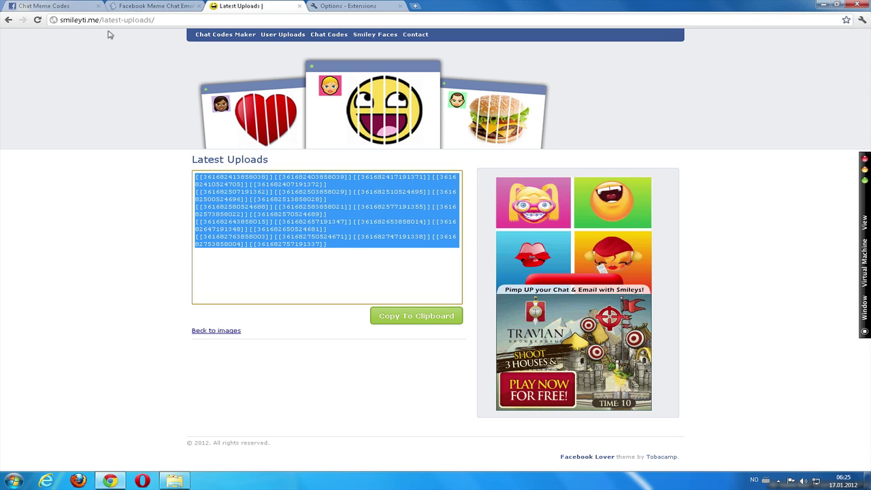
click(56, 5)
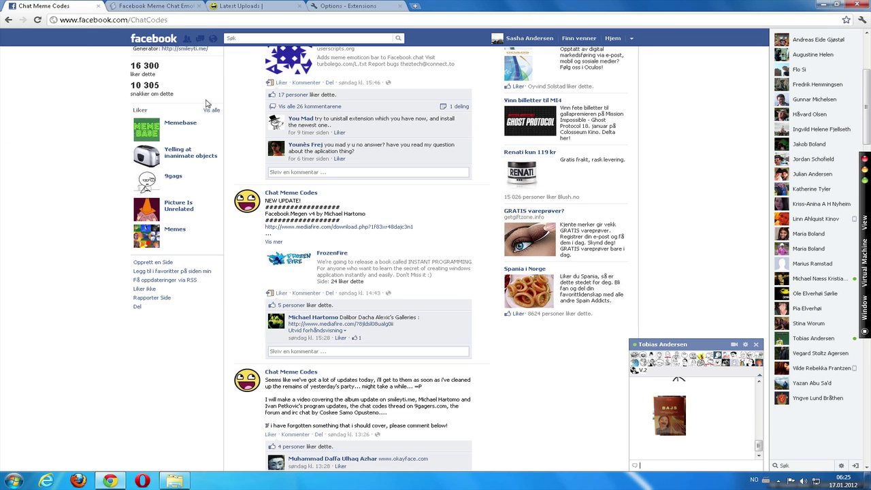
Paste the white cartoon face chat codes into the Facebook chat and send them.
key(ctrl+v)
key(Return)
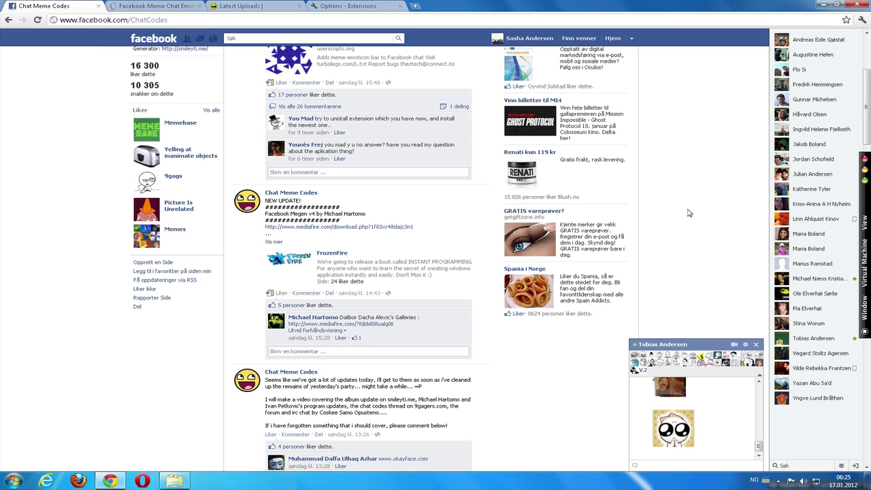
scroll(671, 198, up, 3)
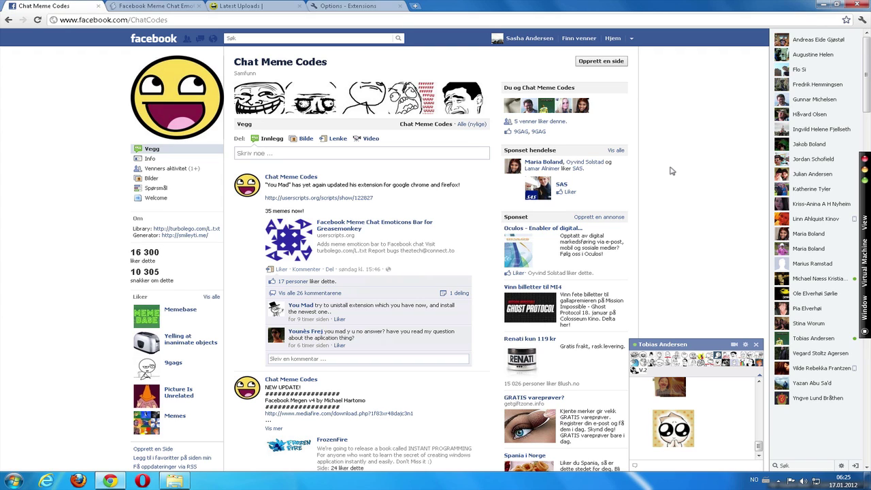